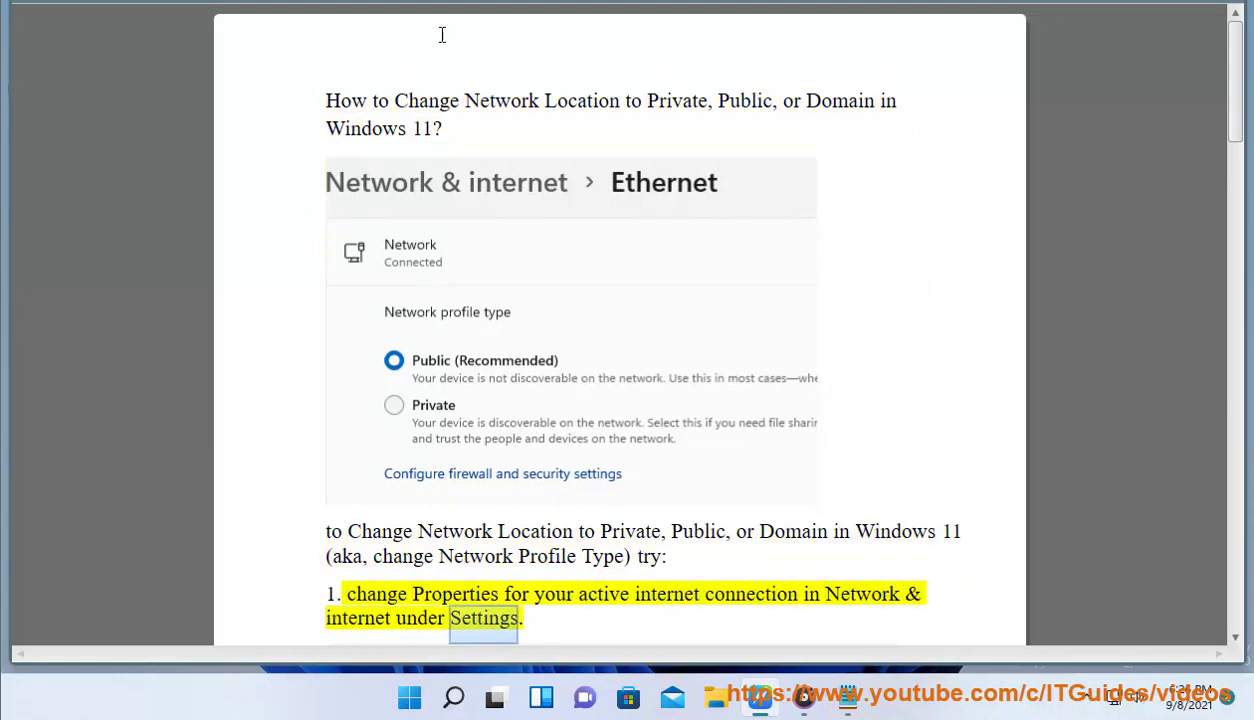
After reviewing the network-location guide, open the Start menu's pinned apps
click(412, 698)
Open the Ethernet connection's properties in Settings under Network & internet
click(855, 140)
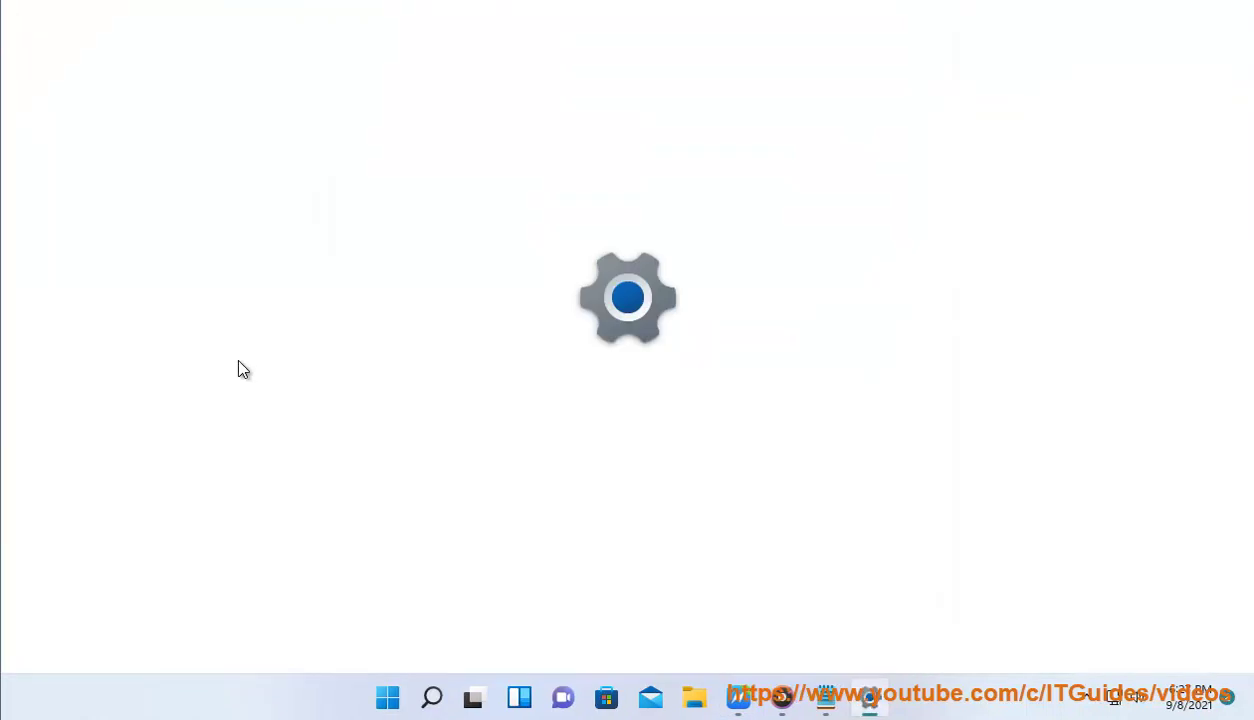
click(168, 222)
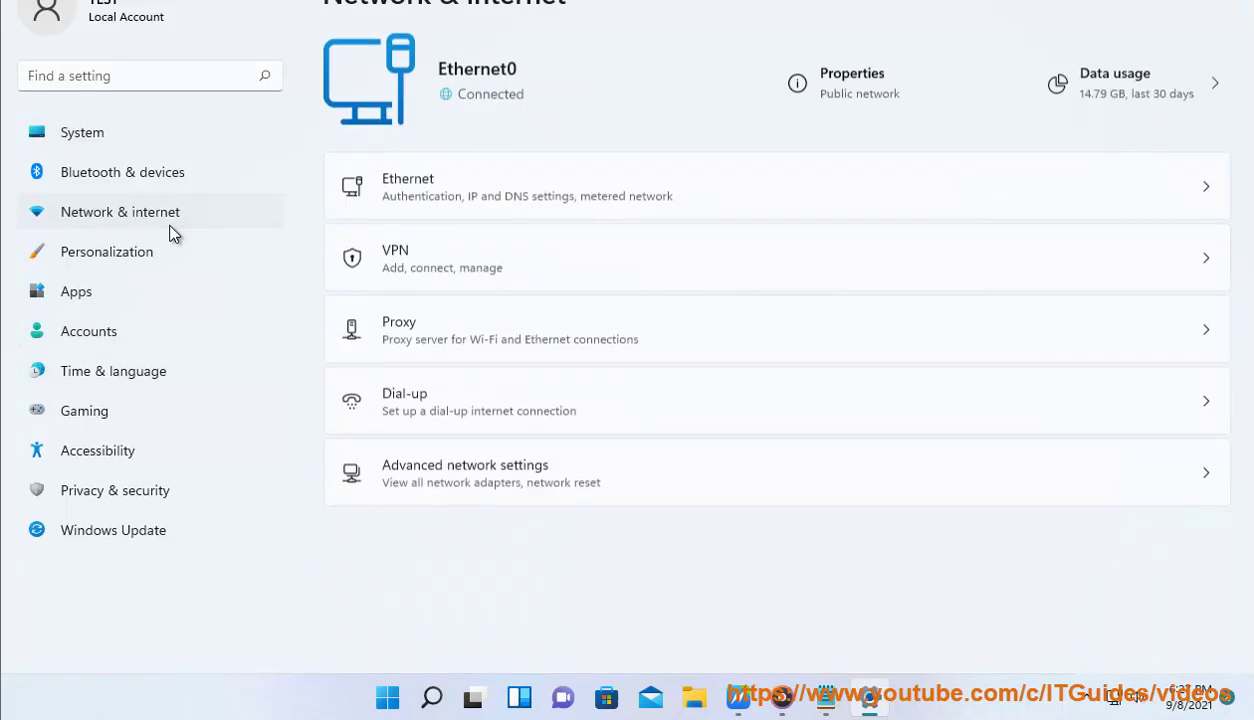
click(852, 87)
Switch the Ethernet profile type to Private and back to Public, twice
click(392, 136)
click(393, 92)
click(397, 136)
click(392, 92)
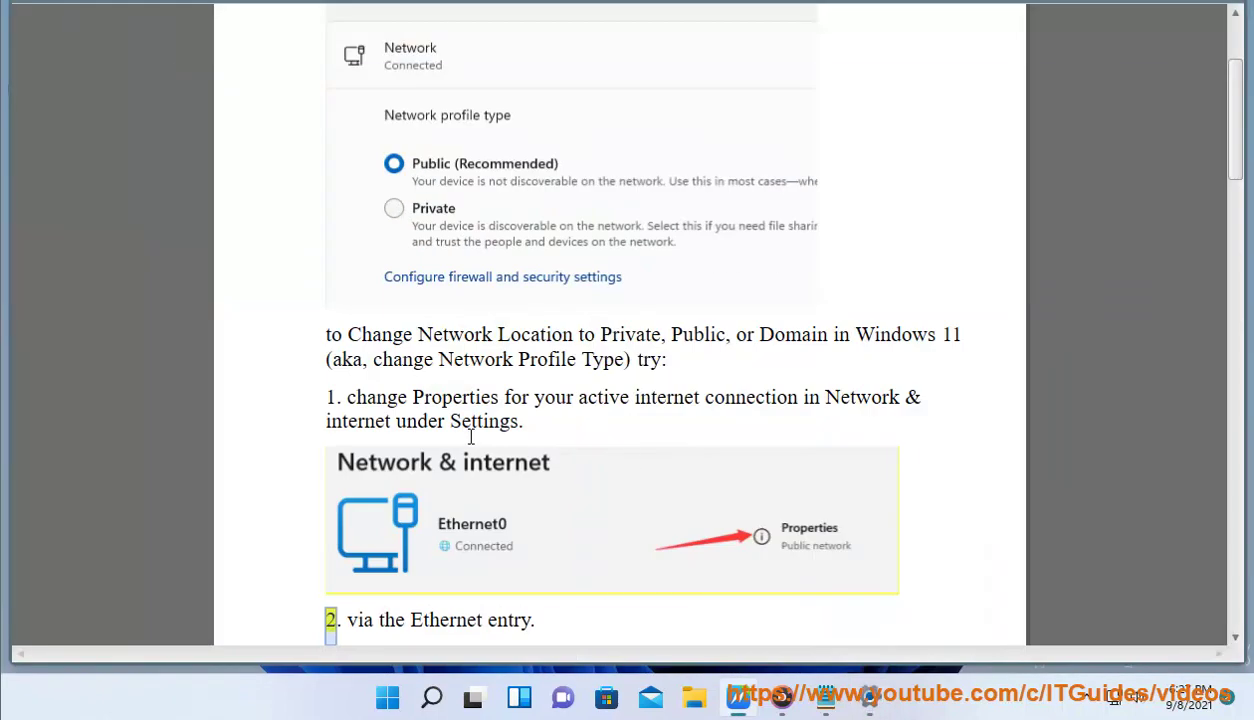
scroll(745, 337, down, 1)
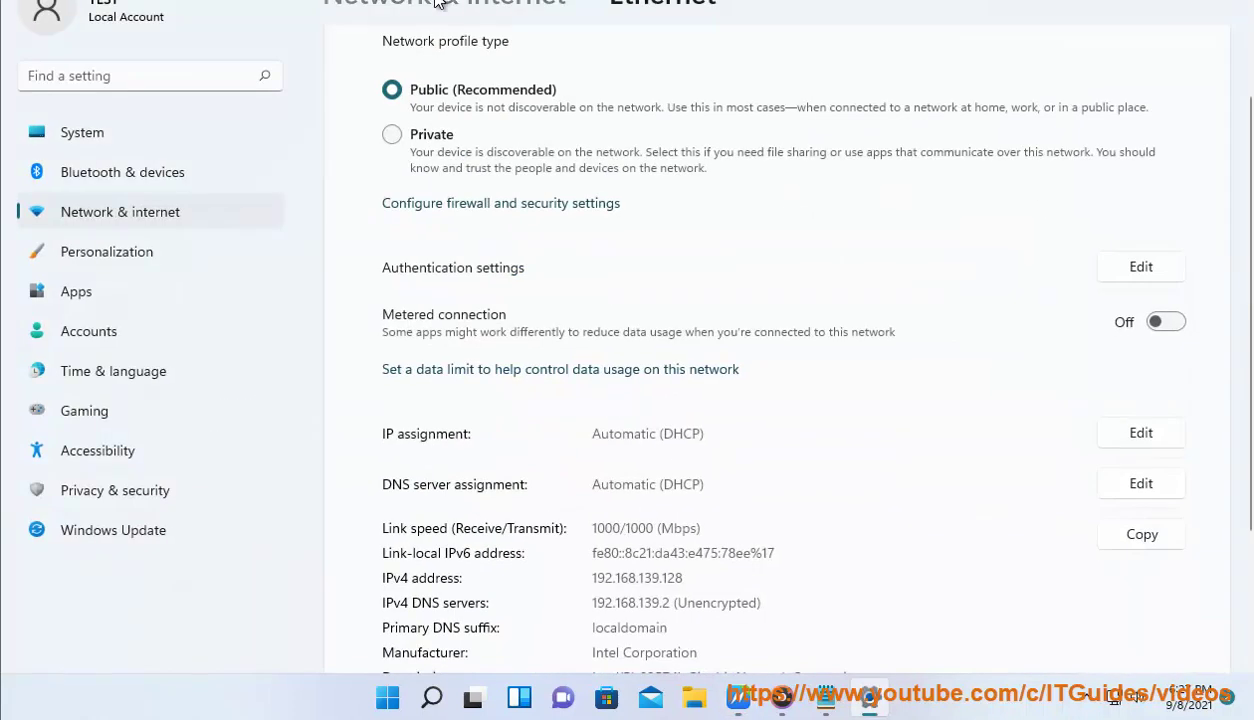
Reopen Ethernet0, switch it to Private then Public, and return to the document
click(435, 4)
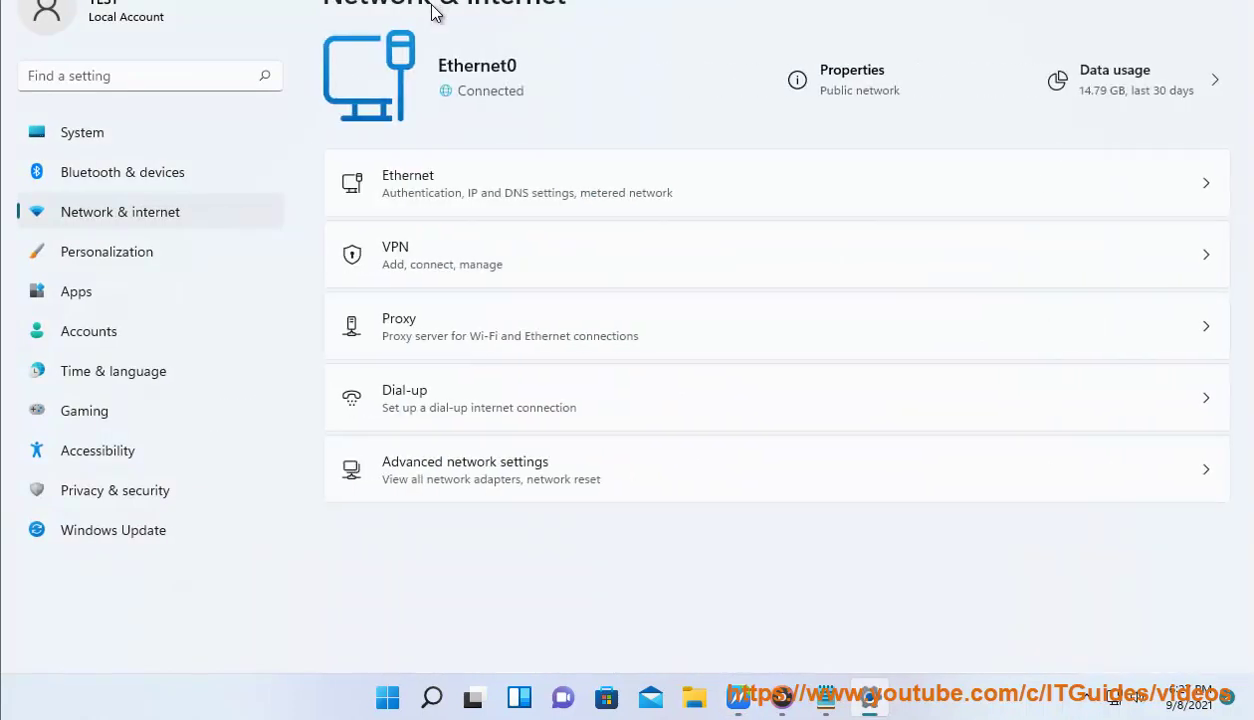
click(1205, 189)
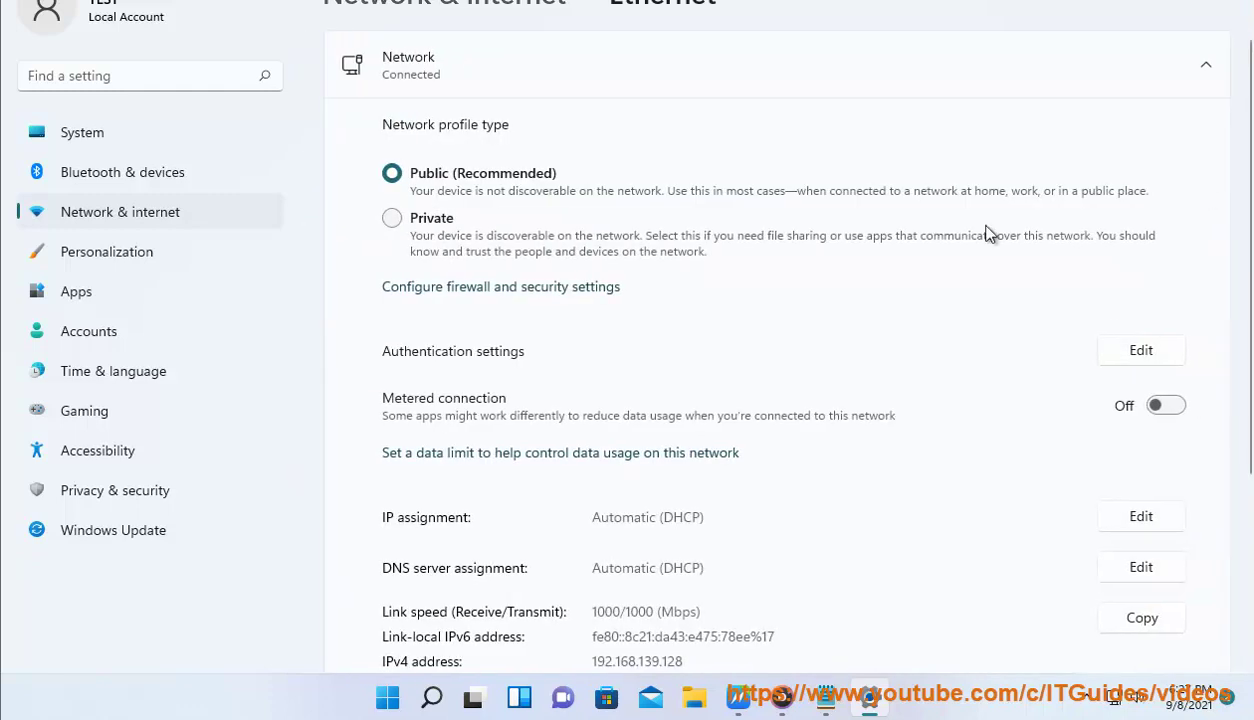
click(401, 228)
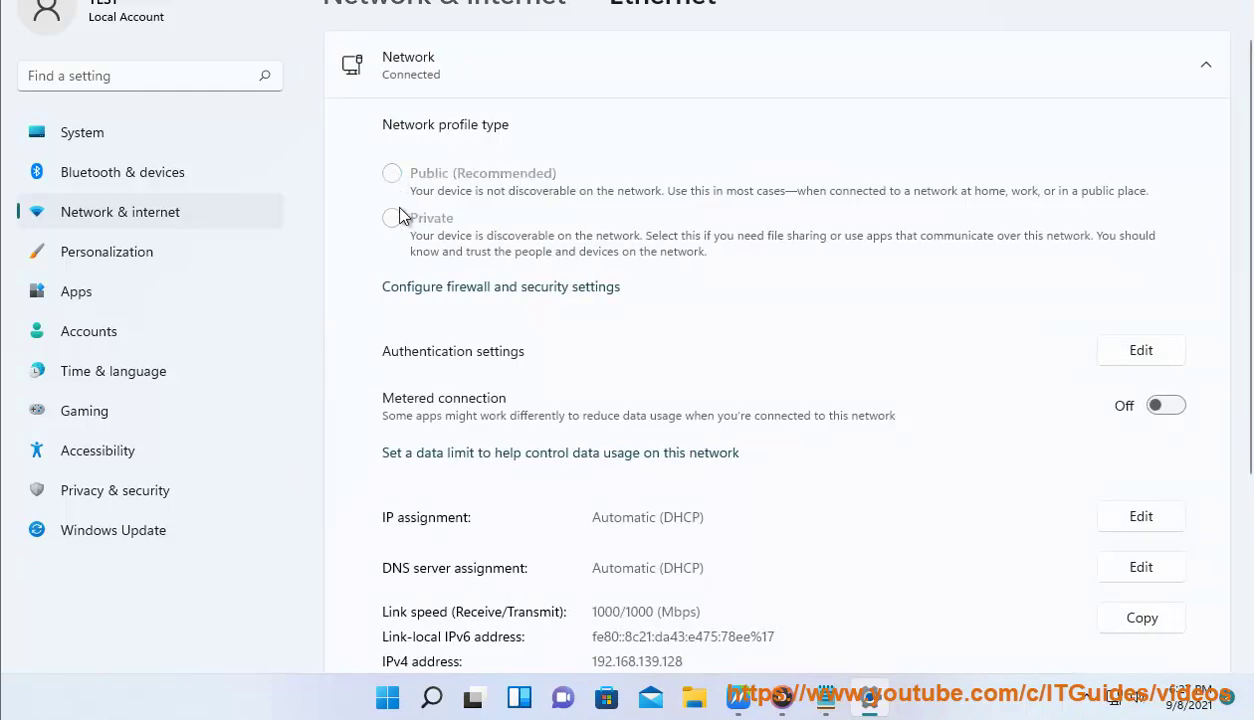
click(392, 174)
click(495, 6)
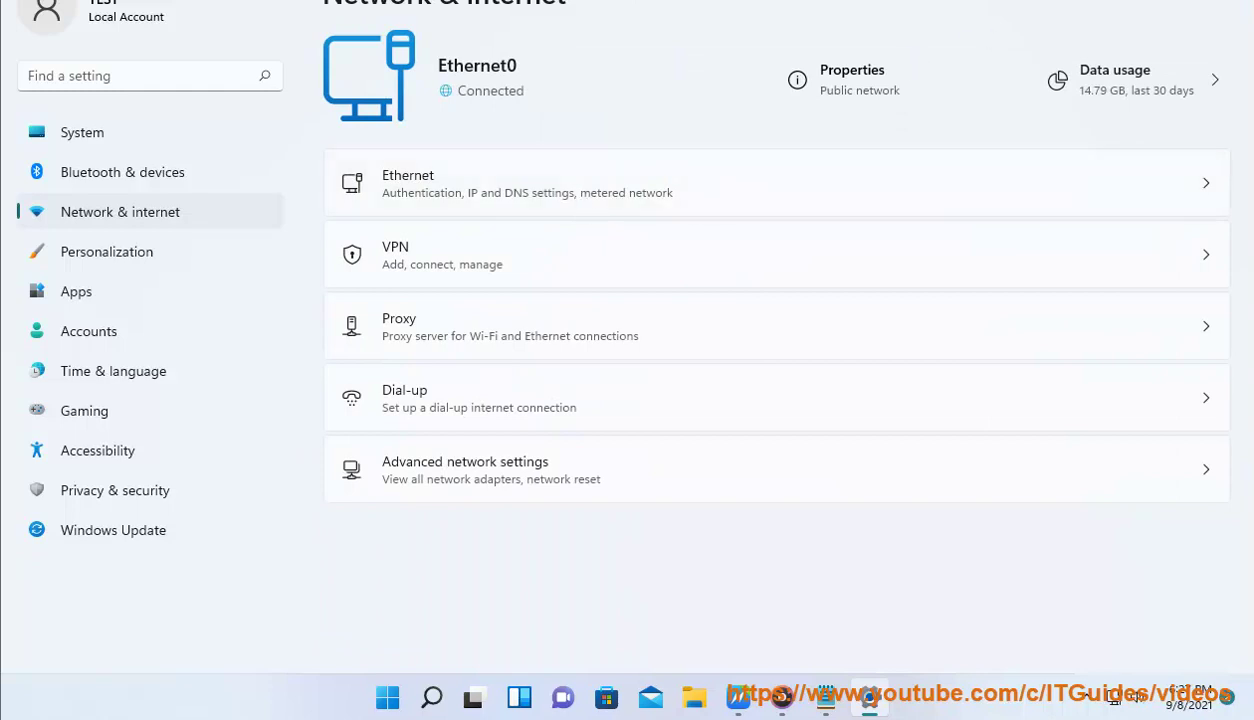
key(alt+Tab)
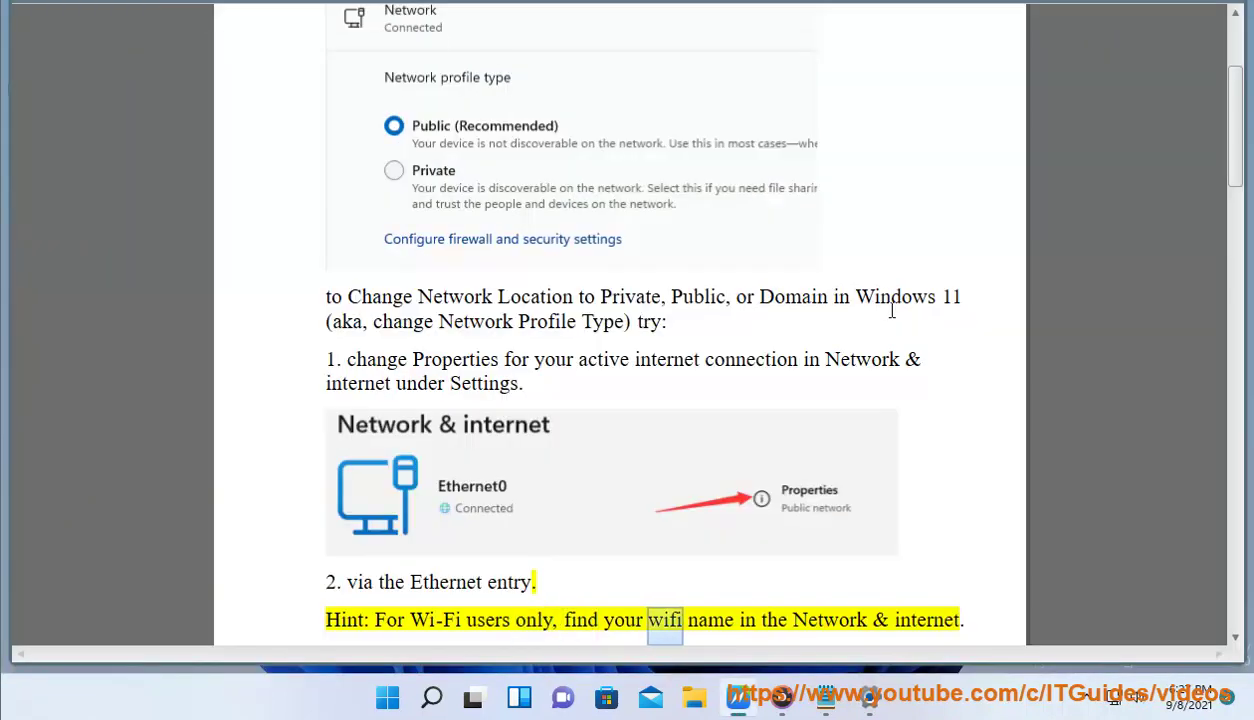
Scroll the guide to step 3's Get-NetConnectionProfile command and open Windows Search
scroll(899, 325, down, 2)
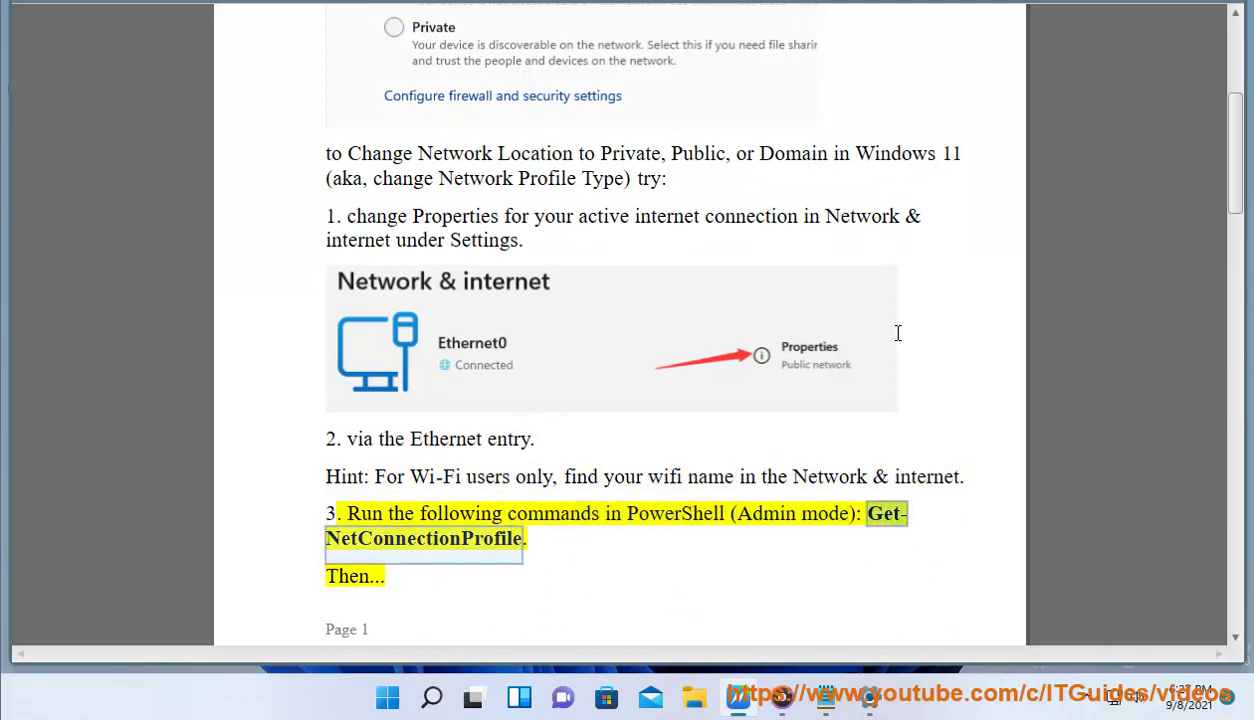
scroll(872, 303, down, 2)
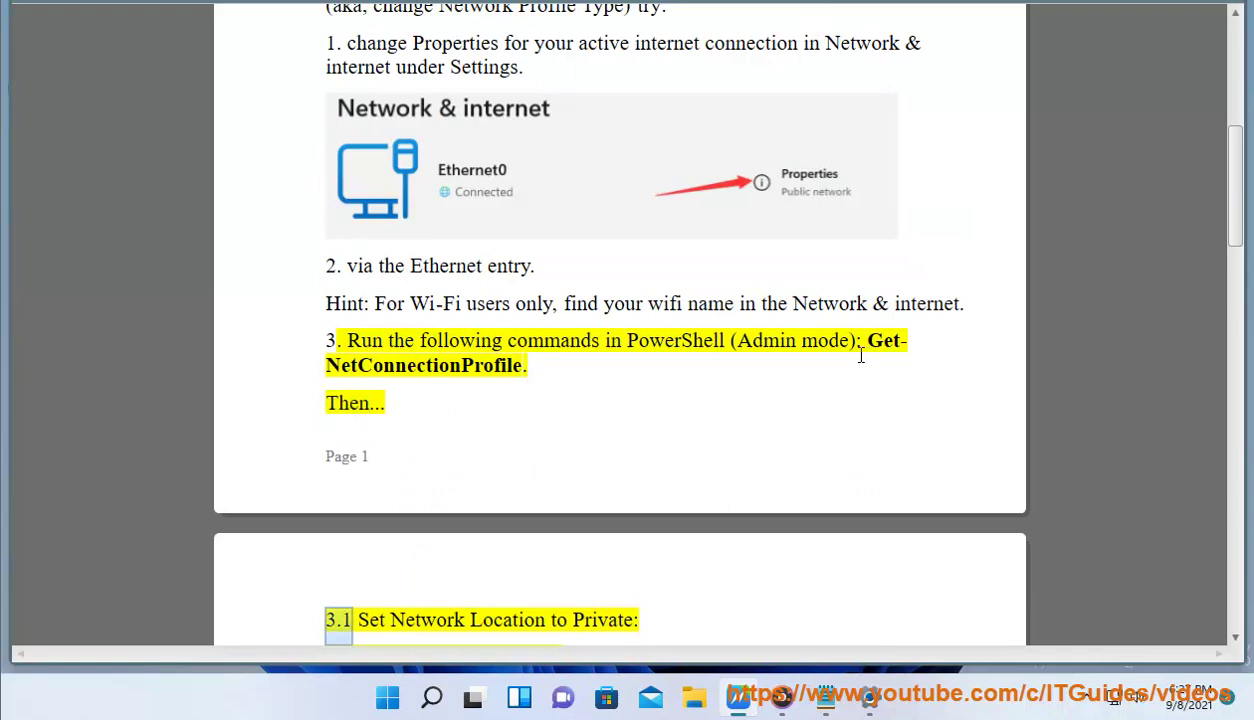
click(431, 697)
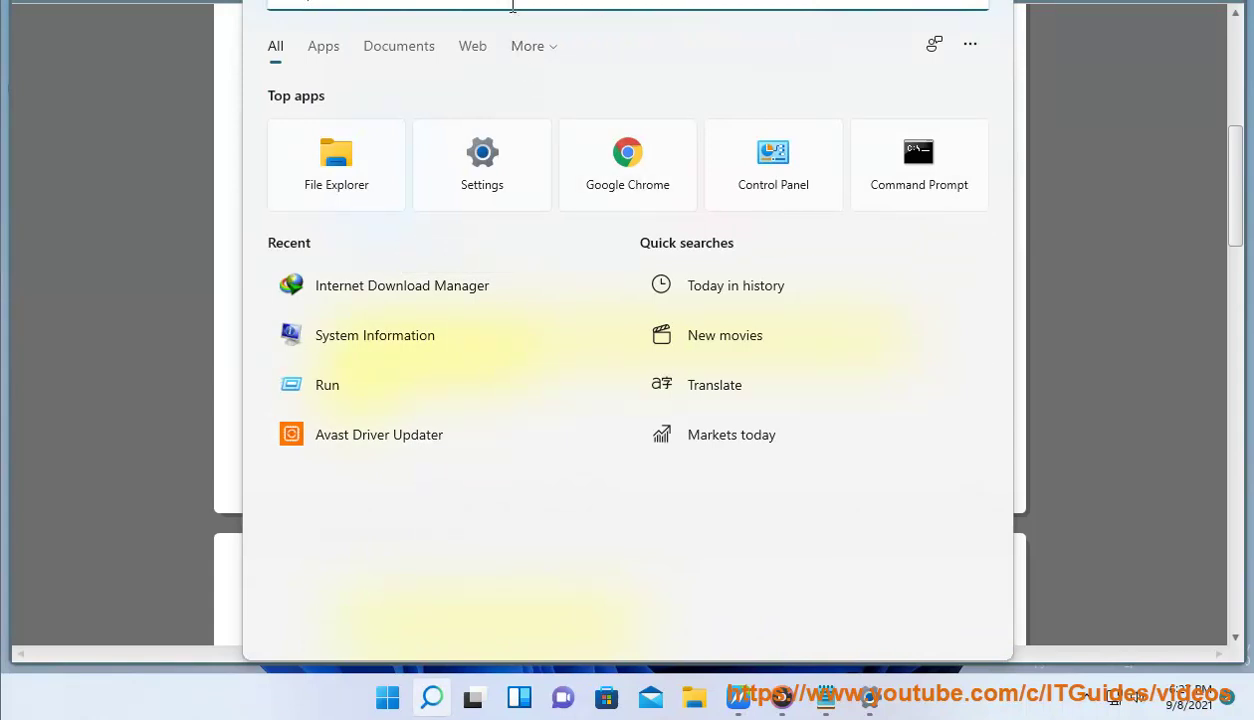
Search 'POWER' and launch Windows PowerShell as administrator
text(POWER)
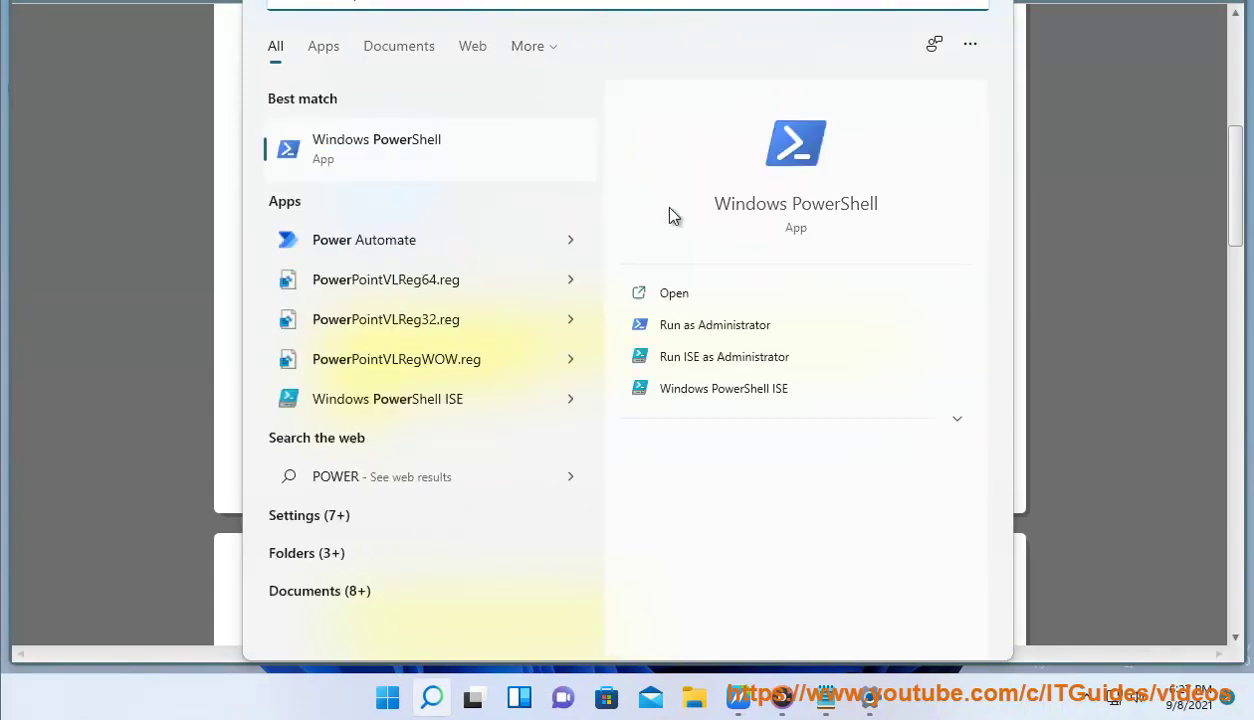
click(704, 337)
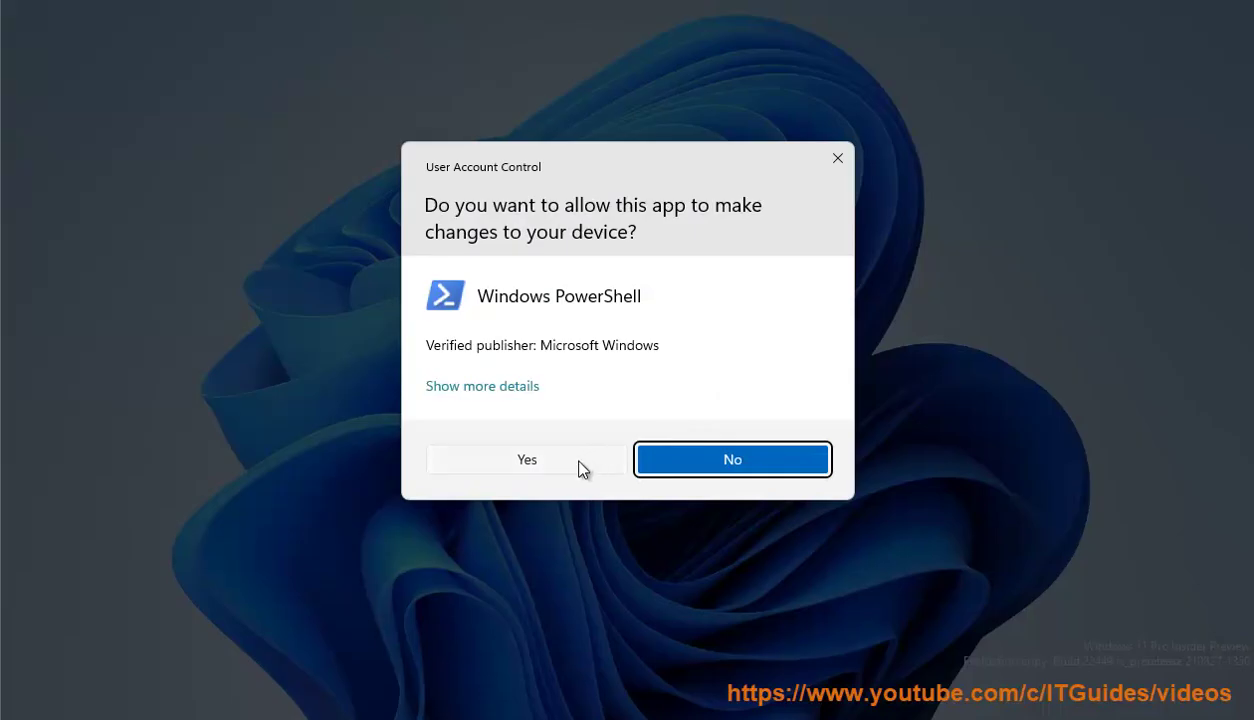
click(577, 466)
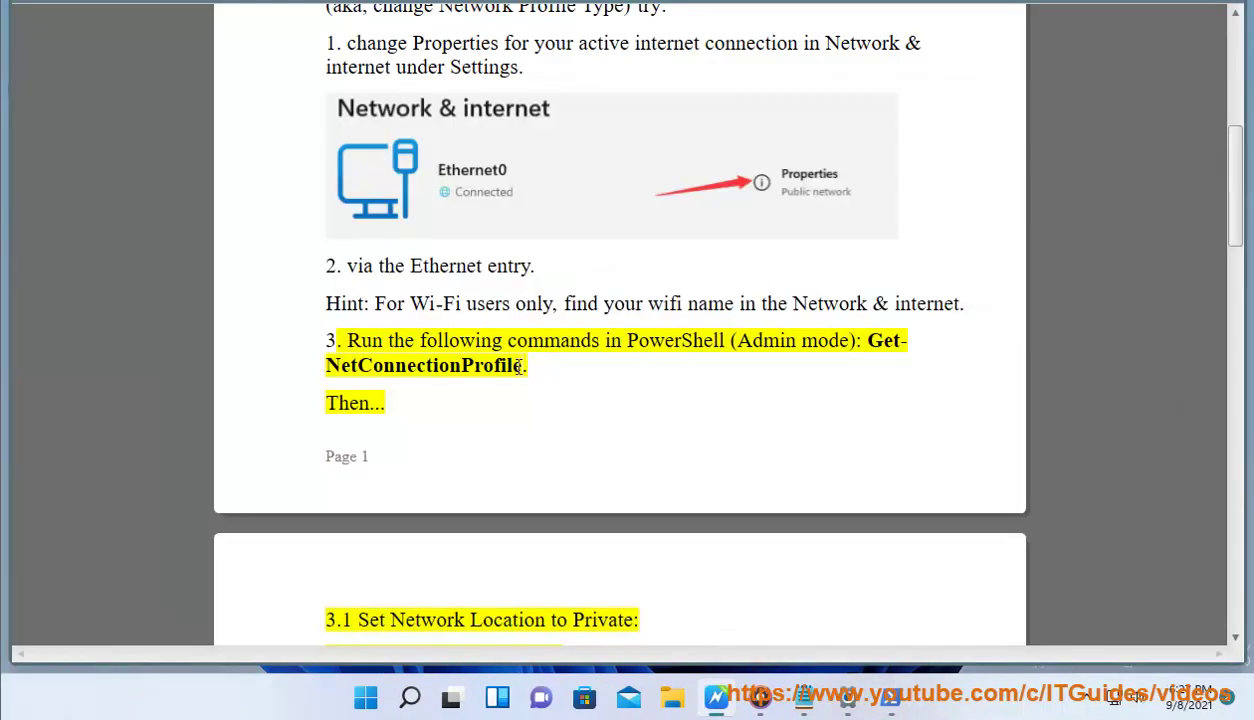
Copy Get-NetConnectionProfile from the guide and paste it into the admin PowerShell
drag(545, 358, 871, 337)
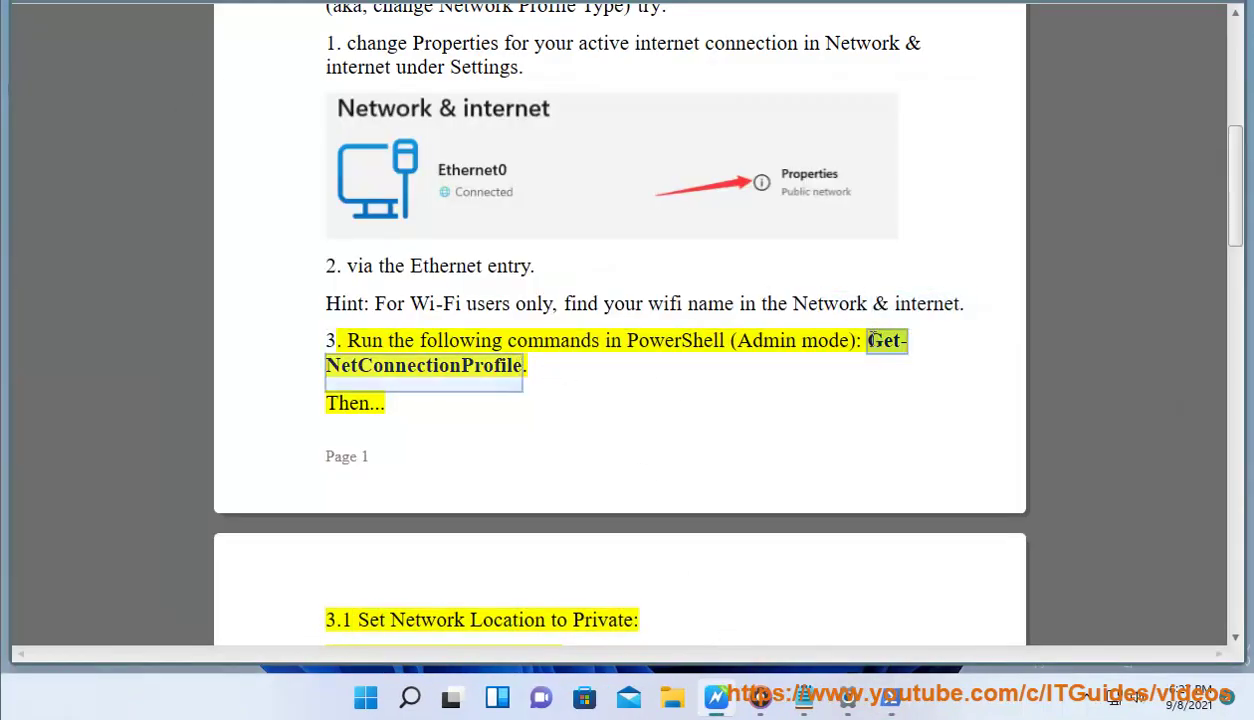
right_click(871, 340)
click(915, 398)
click(890, 697)
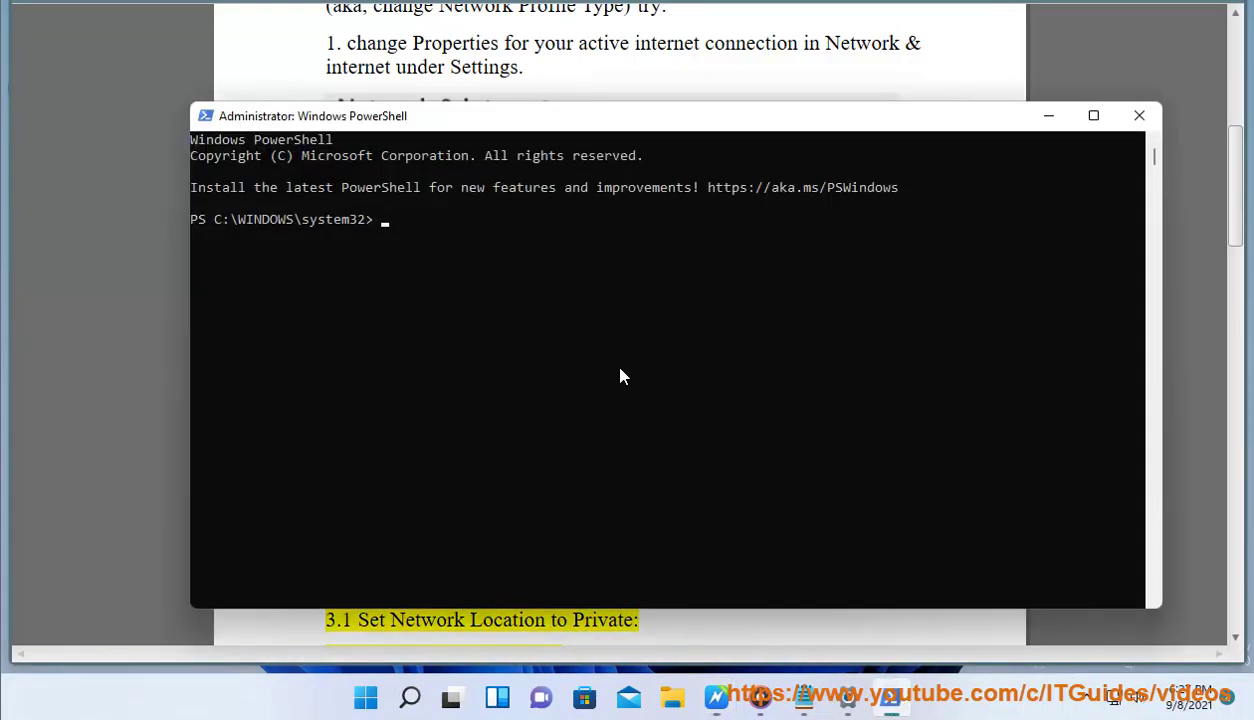
right_click(407, 235)
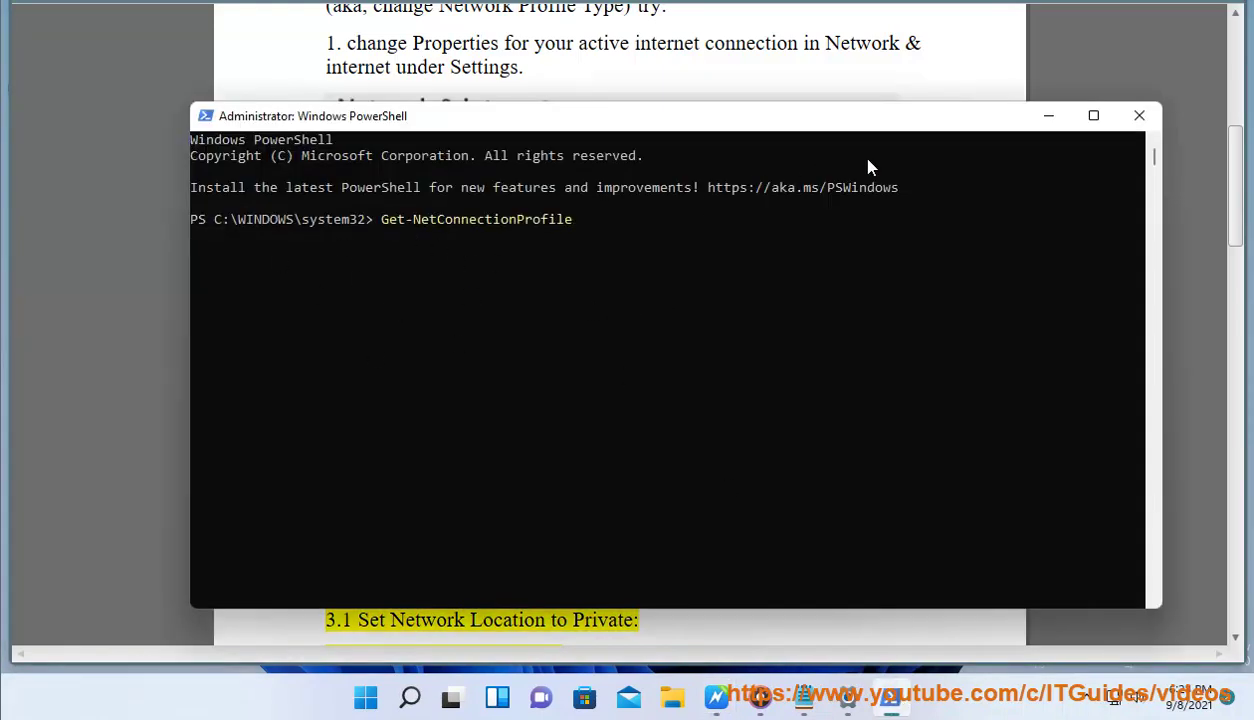
Highlight Ethernet0 and its Public network category in the output, then return to the guide
drag(925, 127, 966, 145)
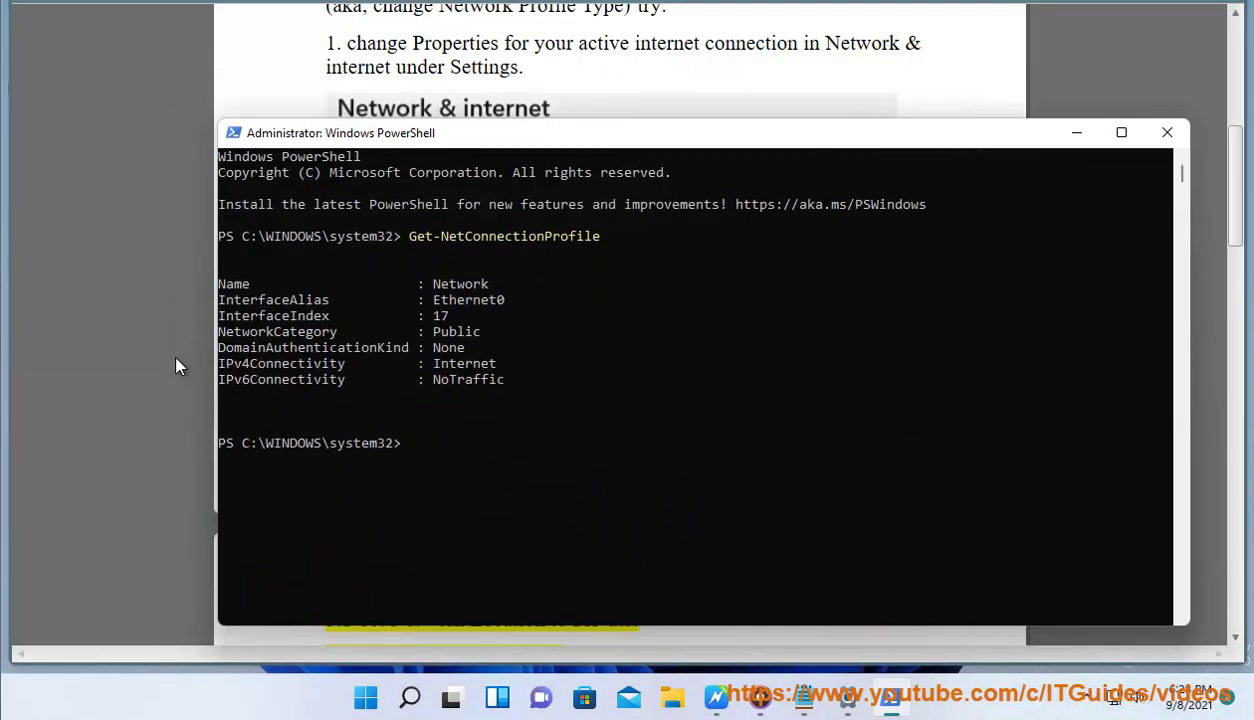
click(505, 300)
drag(505, 300, 322, 302)
click(320, 300)
click(441, 300)
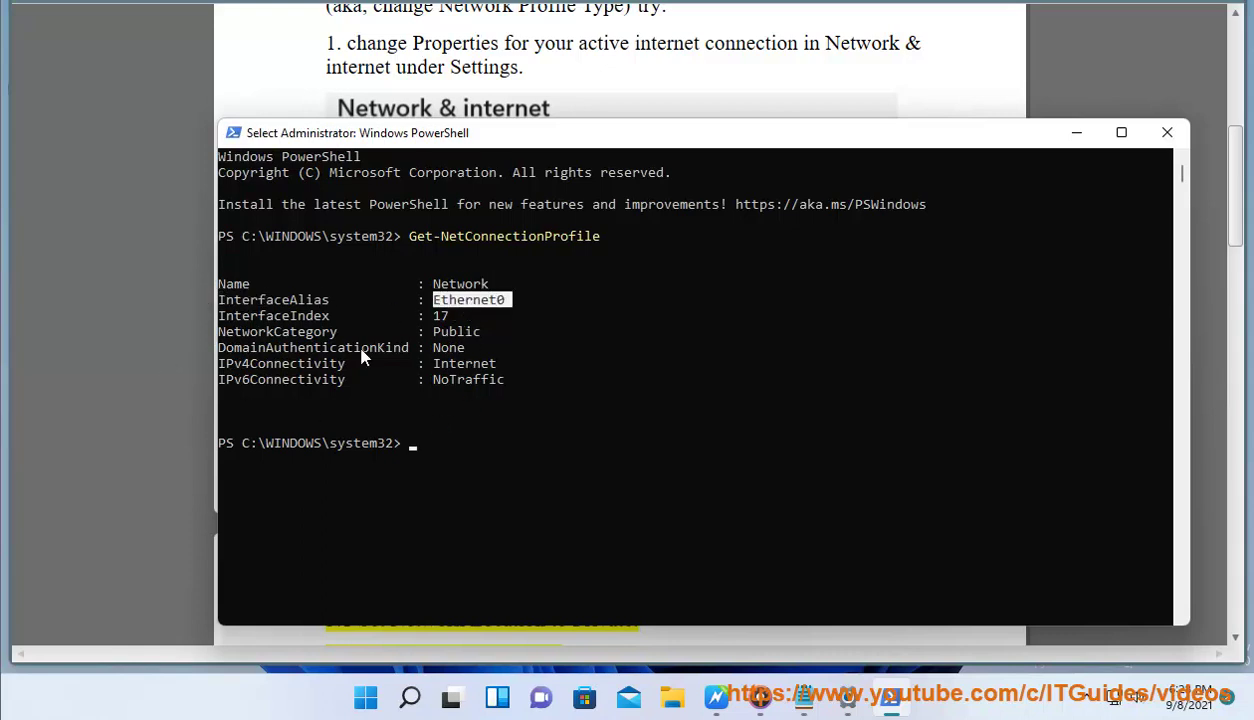
double_click(440, 332)
click(148, 383)
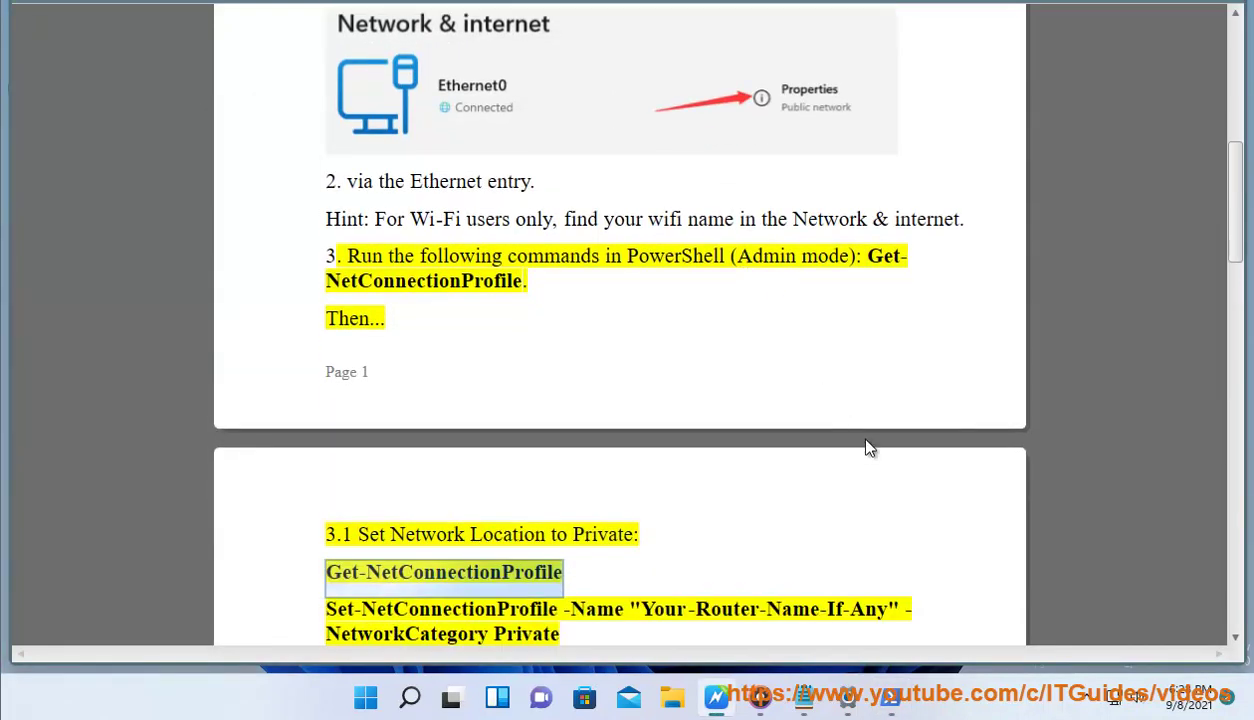
Highlight the Ethernet0 interface alias in the PowerShell output, then return to the guide
click(890, 697)
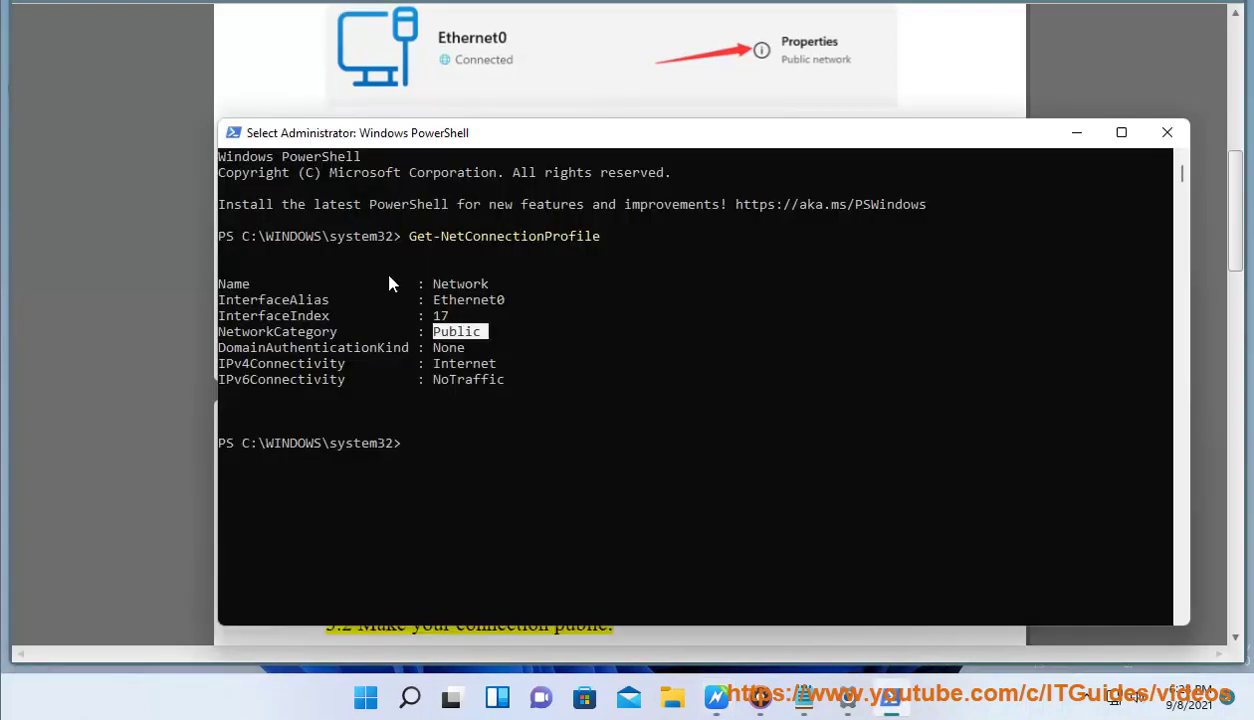
double_click(468, 299)
click(214, 355)
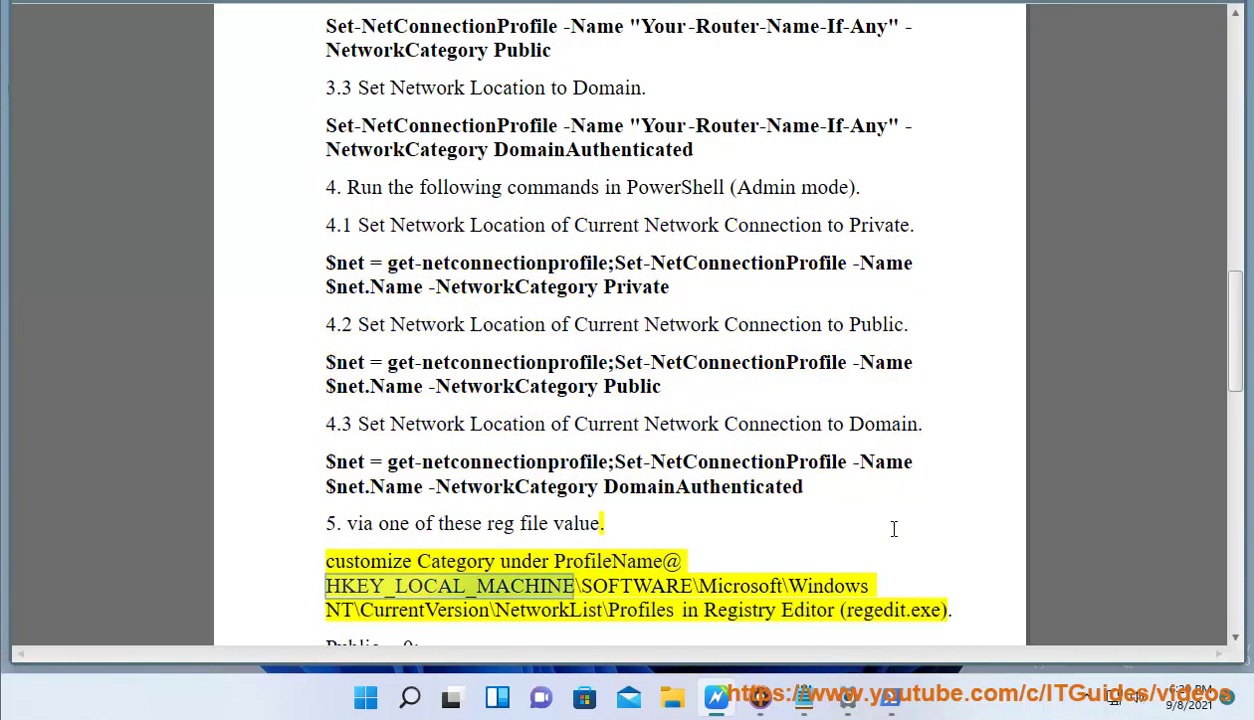
Search 'REG' and launch Registry Editor with admin rights
click(410, 697)
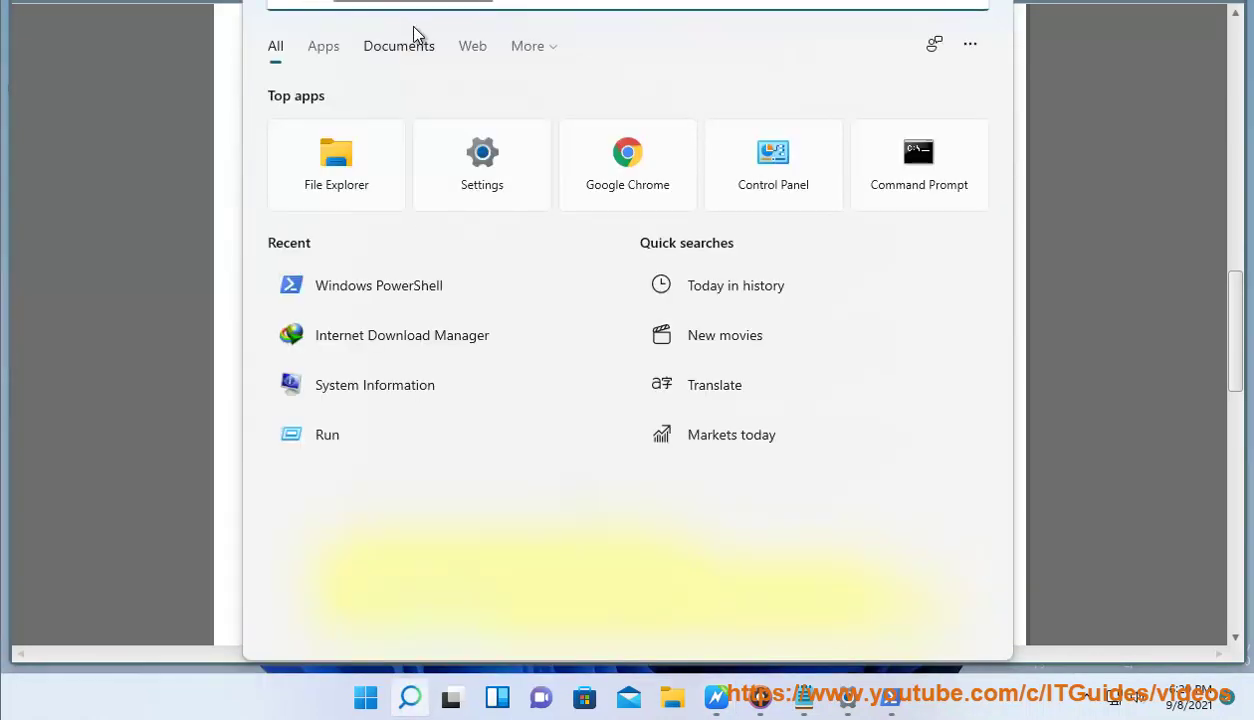
text(REG)
click(355, 158)
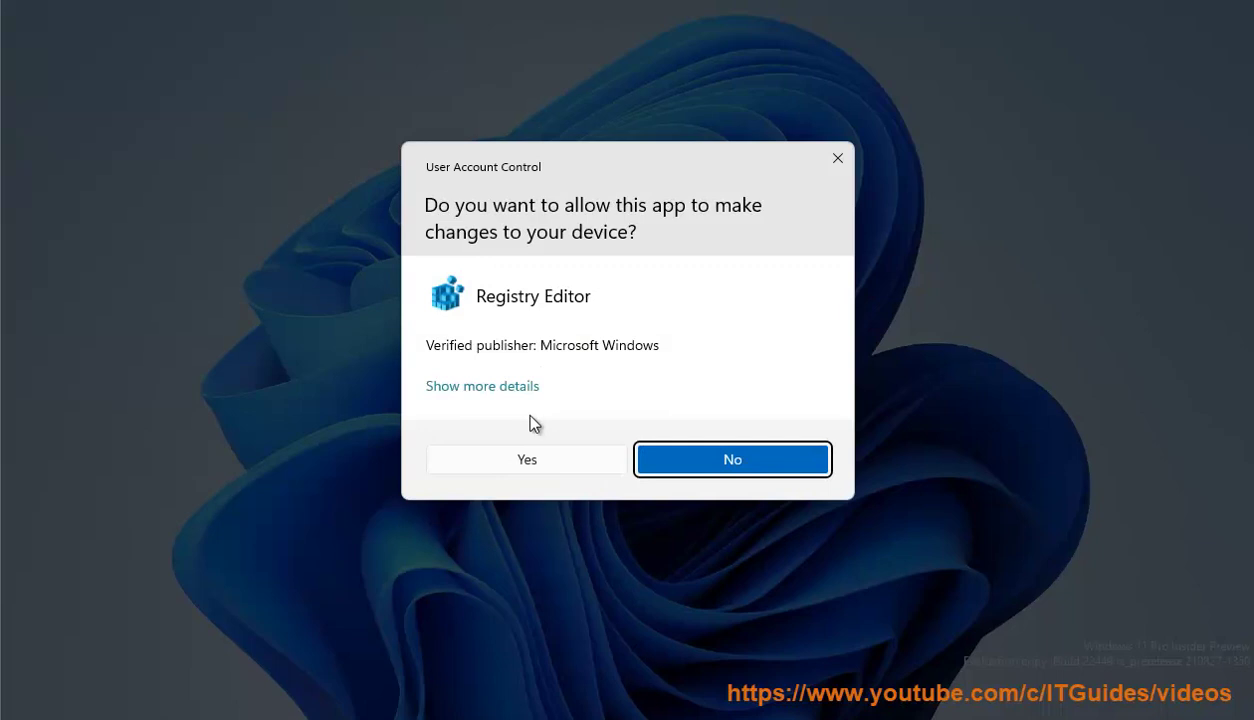
click(527, 459)
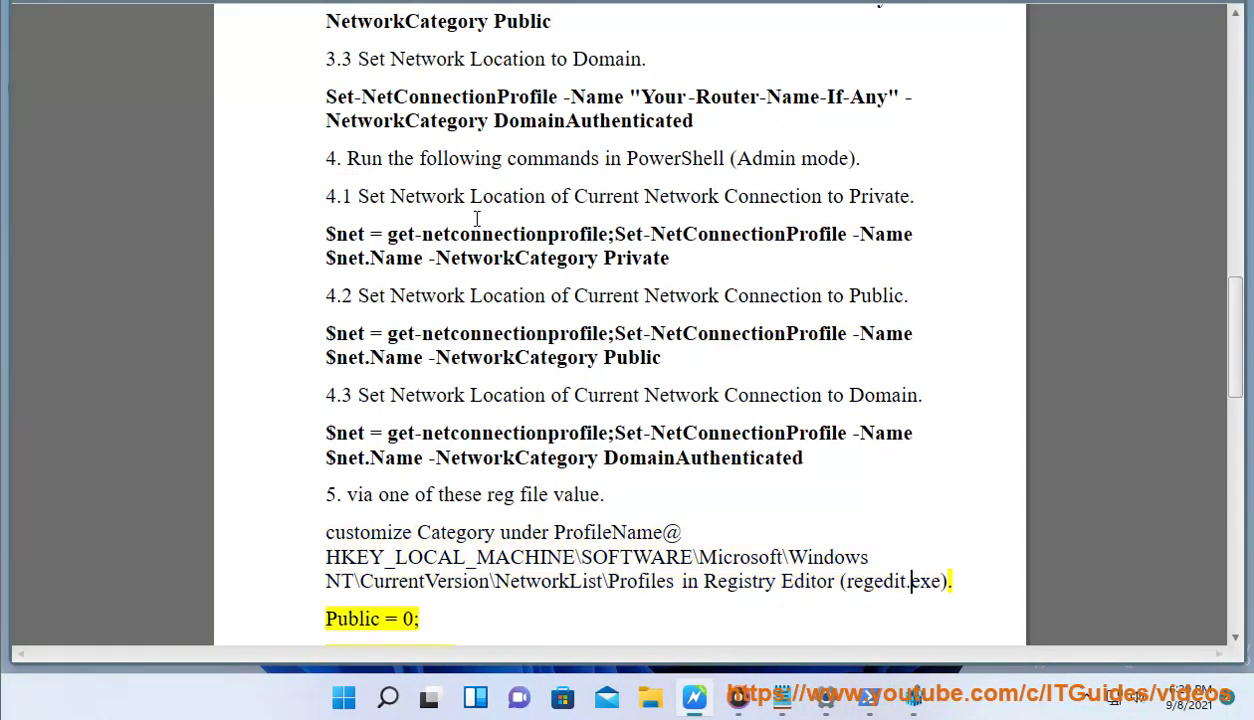
Copy the NetworkList\Profiles path from the guide and resize Registry Editor into a window over it
scroll(389, 587, down, 1)
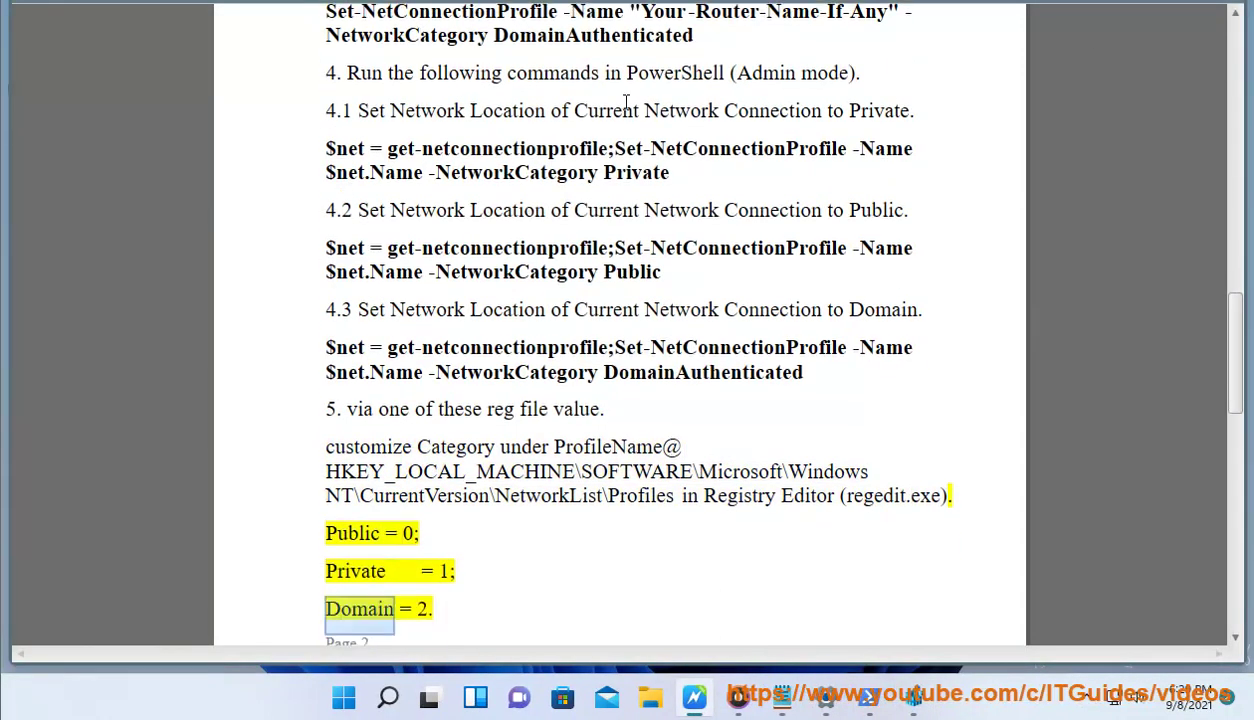
scroll(630, 232, down, 3)
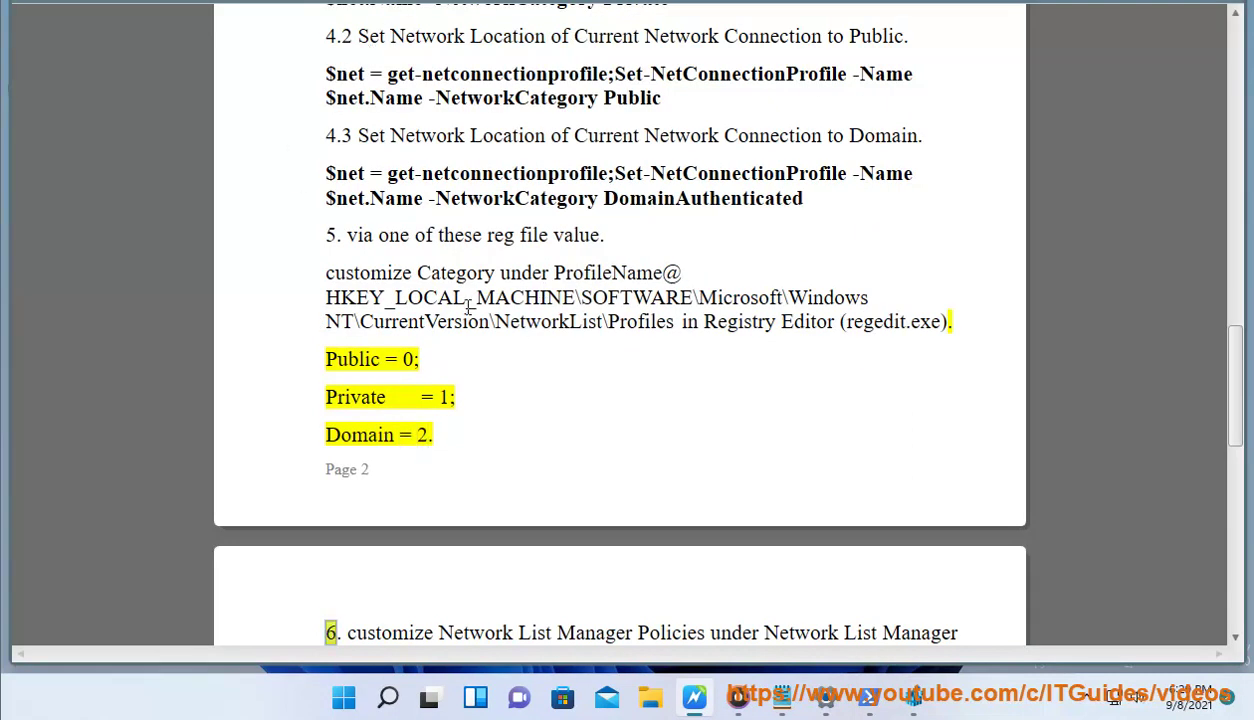
drag(329, 296, 678, 314)
right_click(653, 318)
click(686, 371)
click(913, 697)
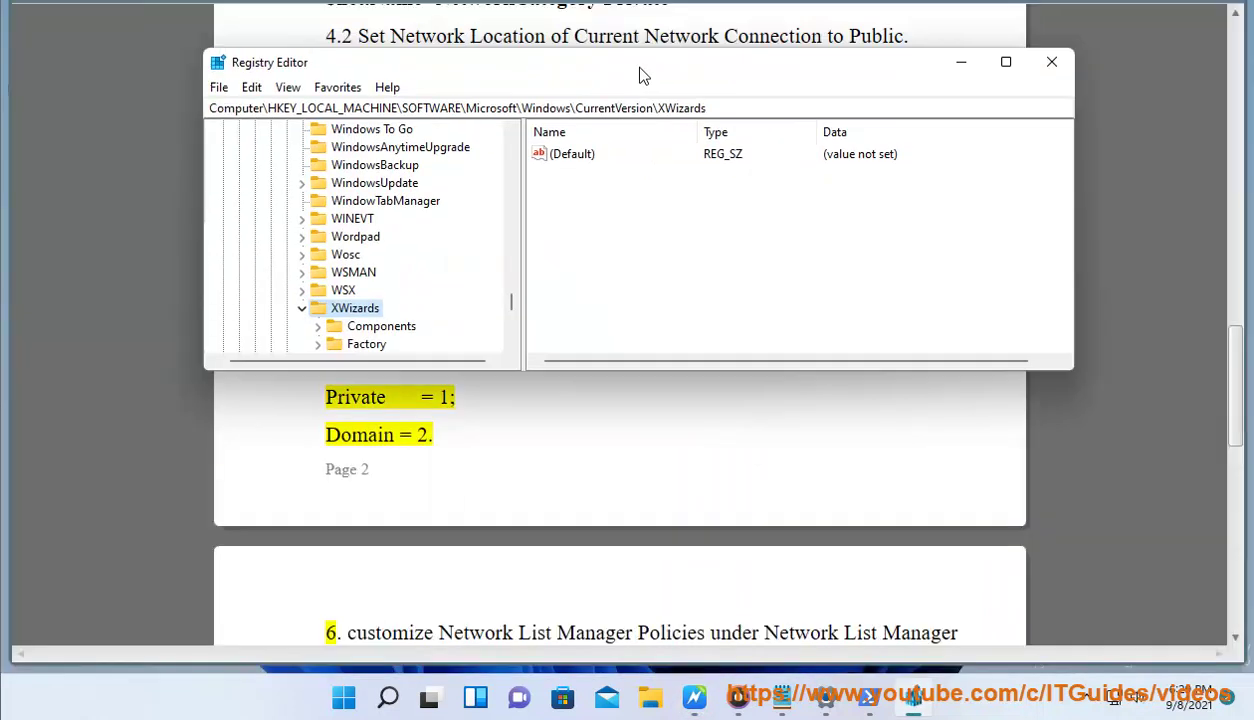
drag(638, 73, 710, 170)
Go to the pasted NetworkList\Profiles key and browse each profile's values
click(797, 194)
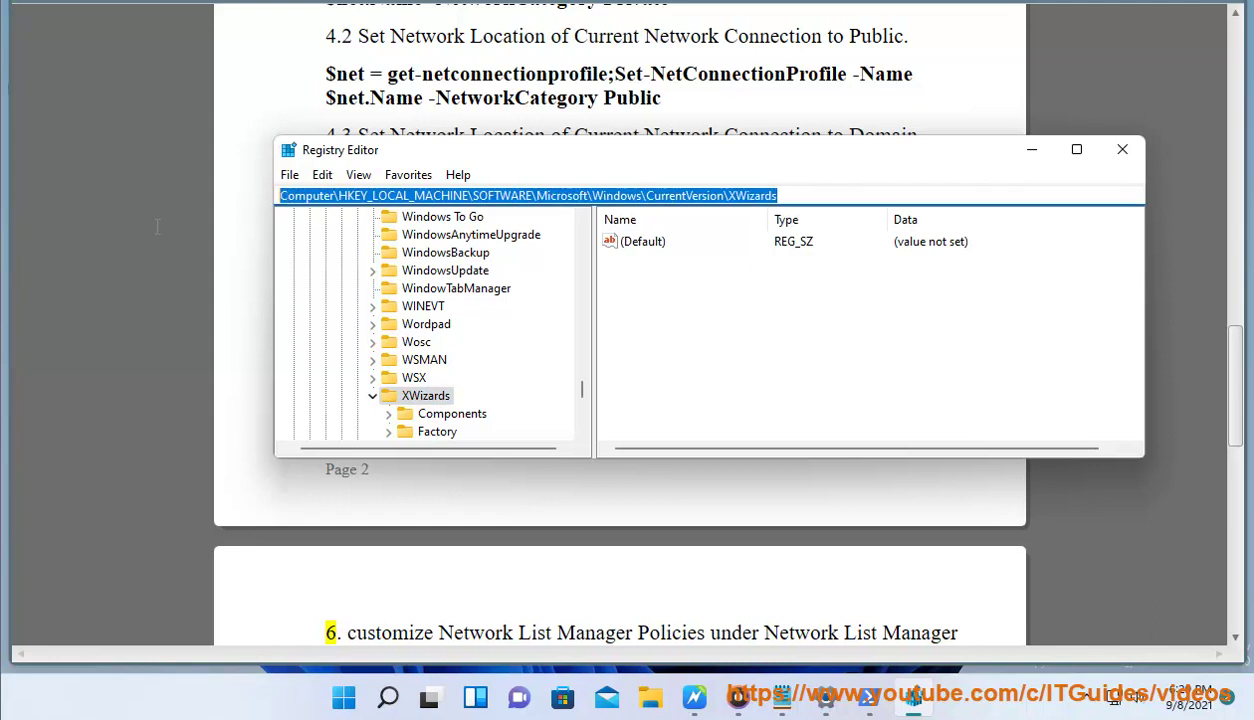
key(ctrl+v)
key(Return)
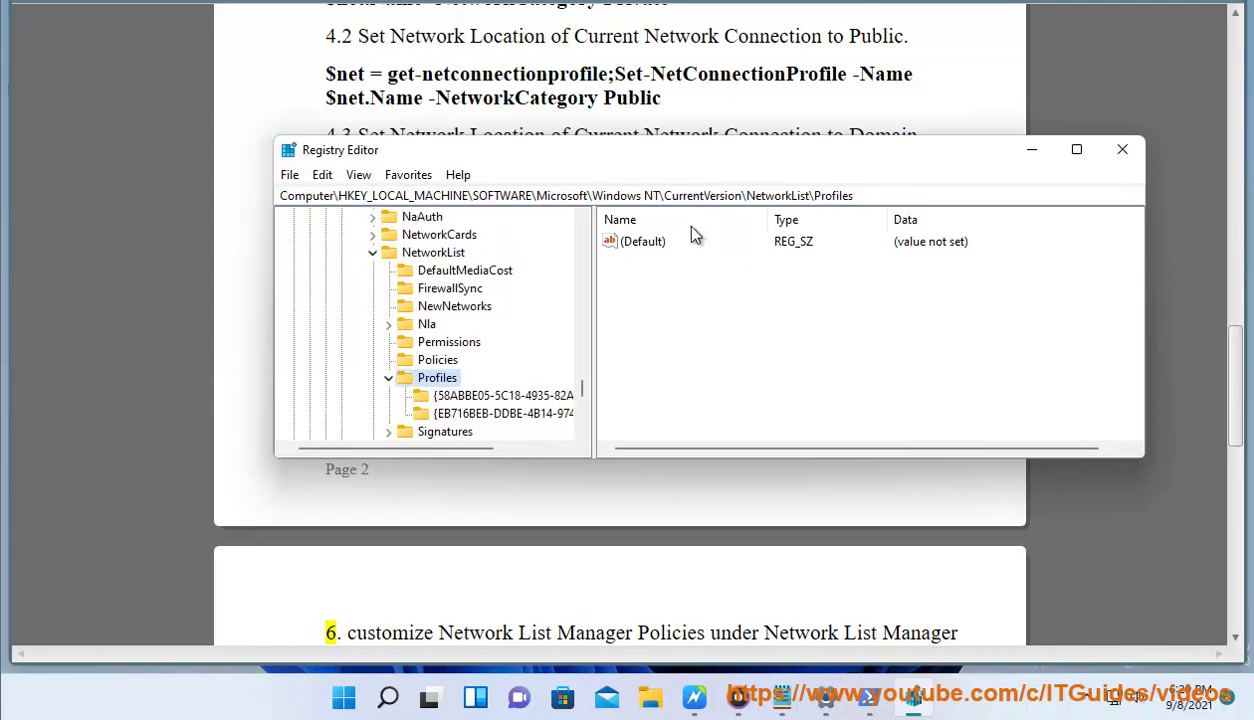
click(465, 396)
click(645, 395)
click(497, 413)
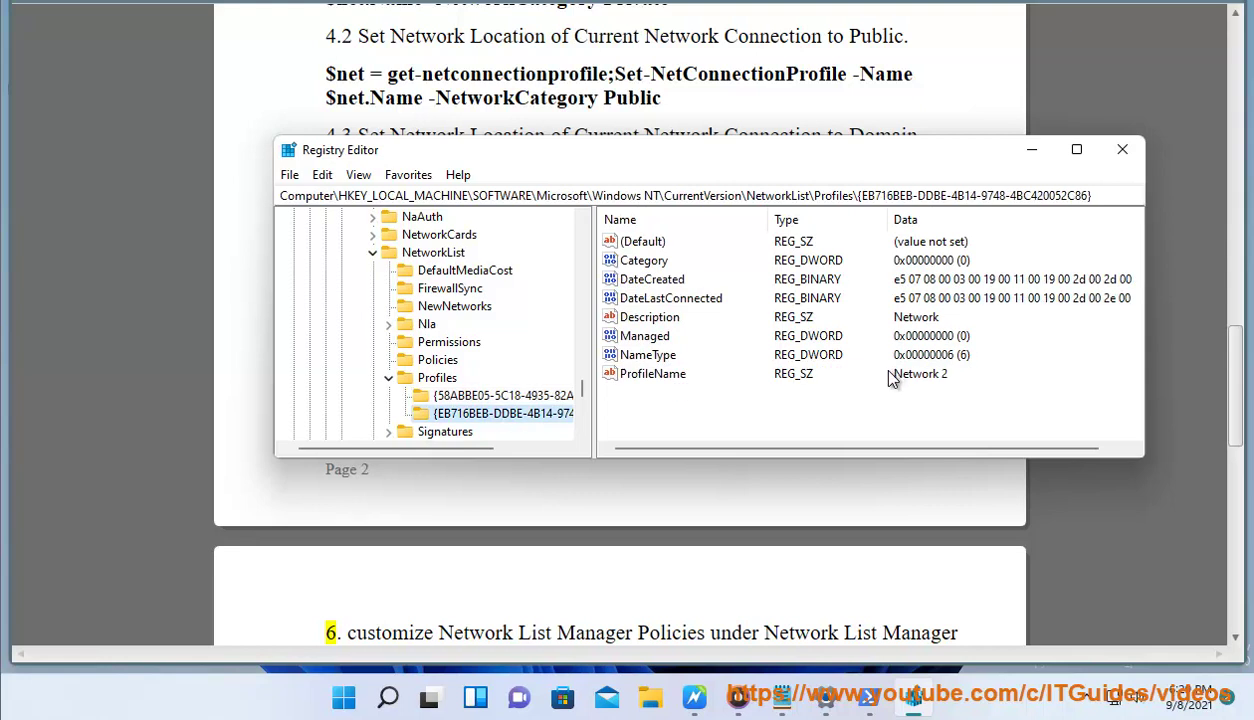
click(500, 396)
click(904, 389)
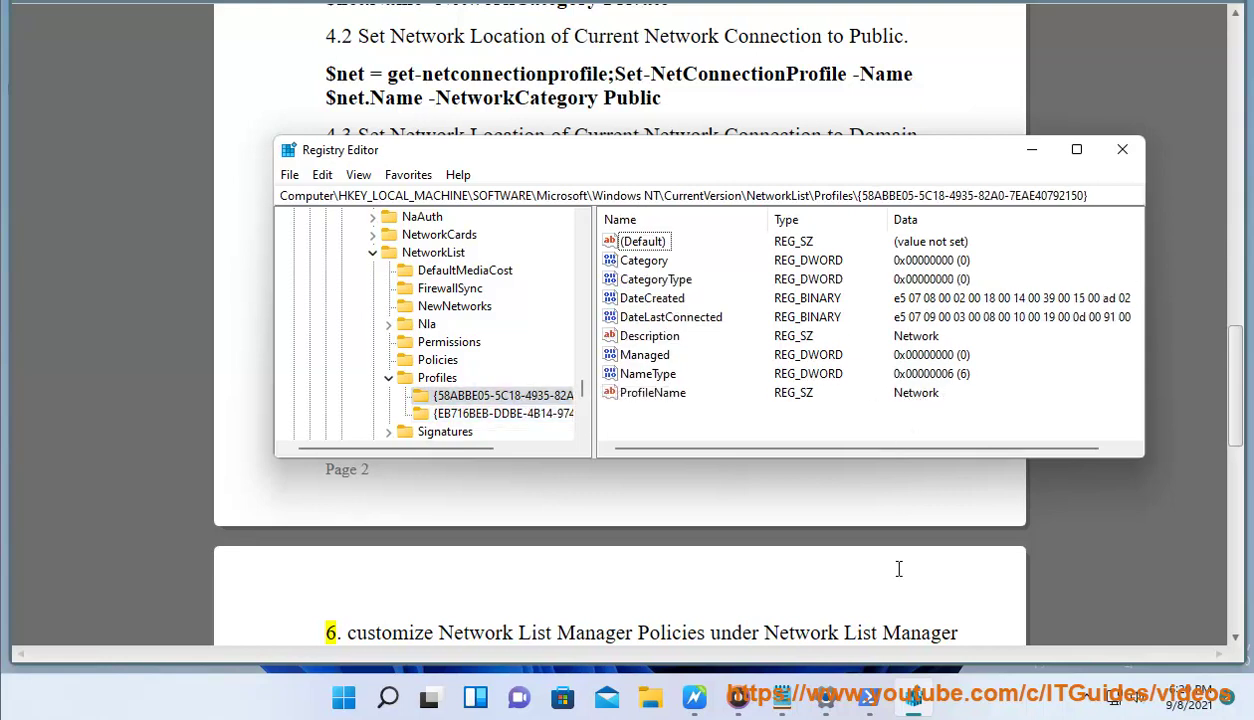
Confirm the profile name 'Network' in PowerShell and select that profile's Category value
click(866, 697)
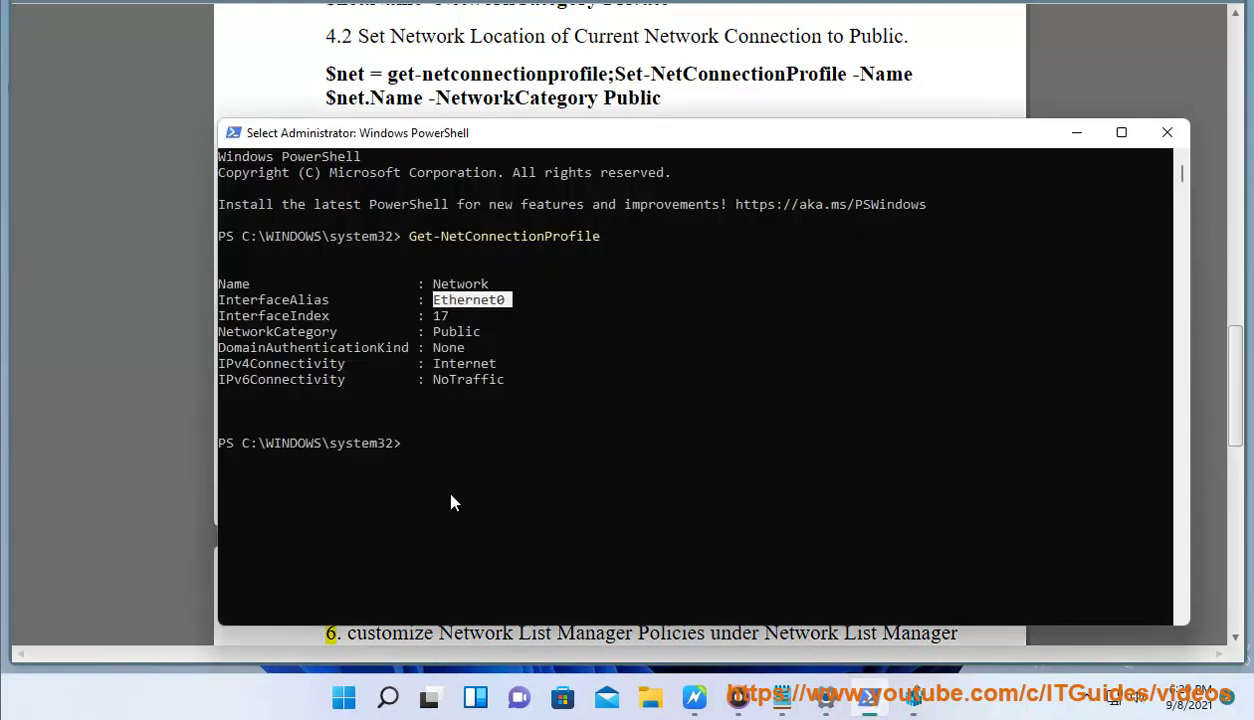
double_click(460, 284)
click(1072, 132)
click(643, 391)
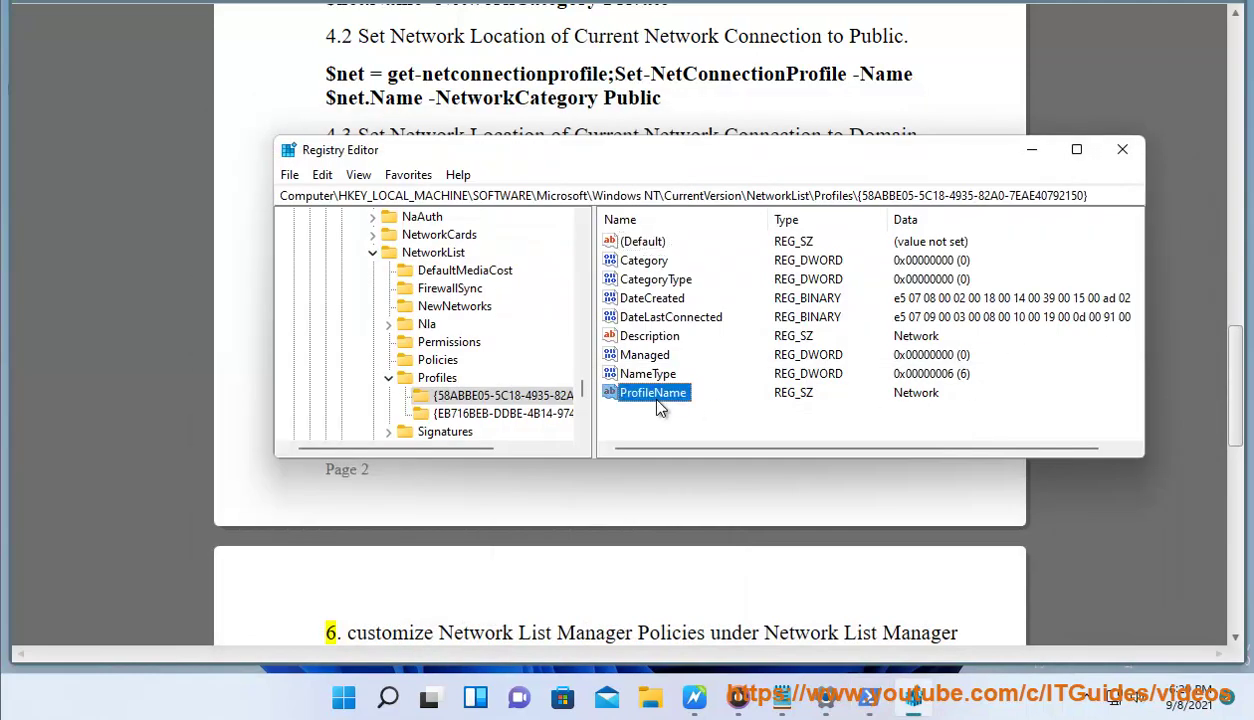
click(640, 260)
Check 'Public = 0' in the guide, set Category to 2, and minimize Registry Editor
click(617, 499)
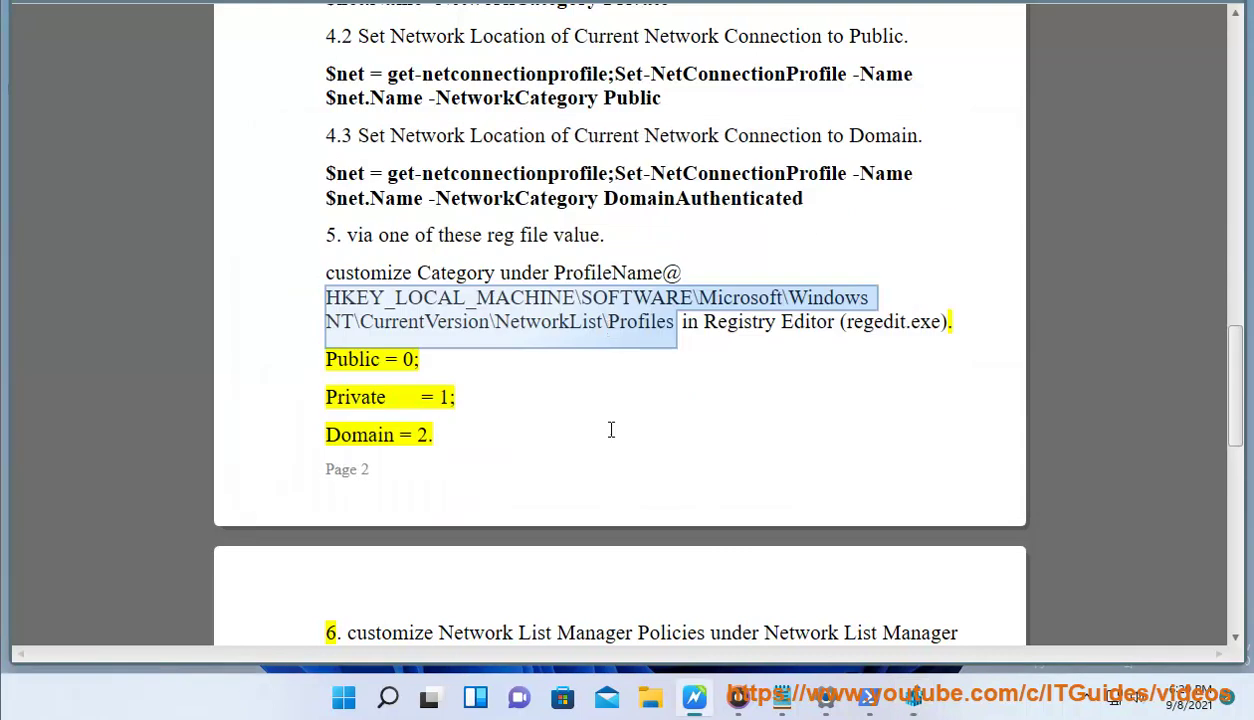
double_click(452, 276)
triple_click(431, 365)
click(913, 697)
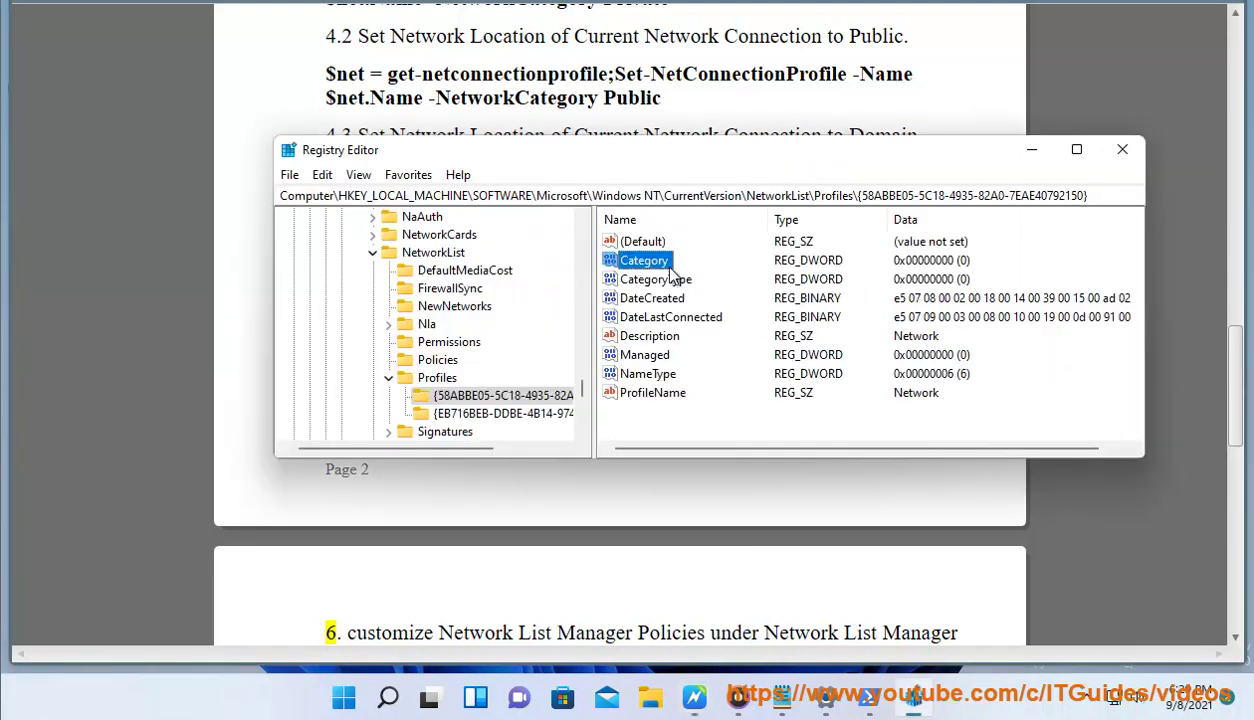
double_click(648, 261)
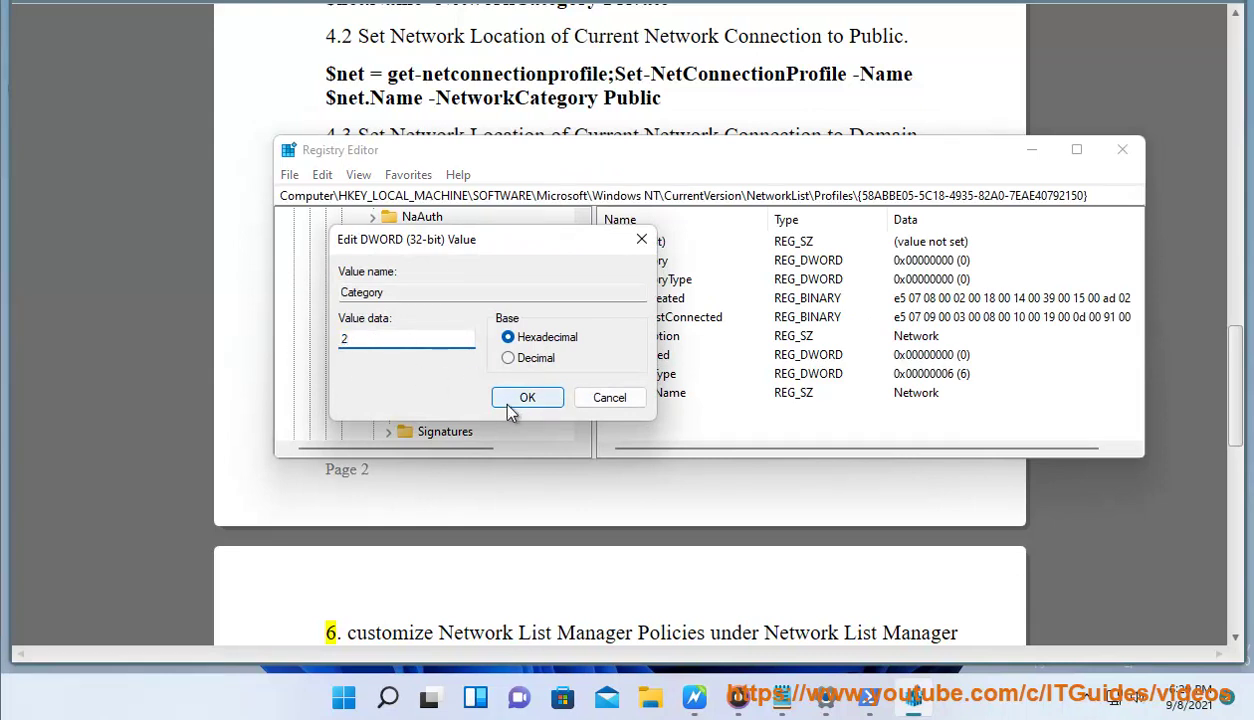
click(603, 397)
click(1050, 152)
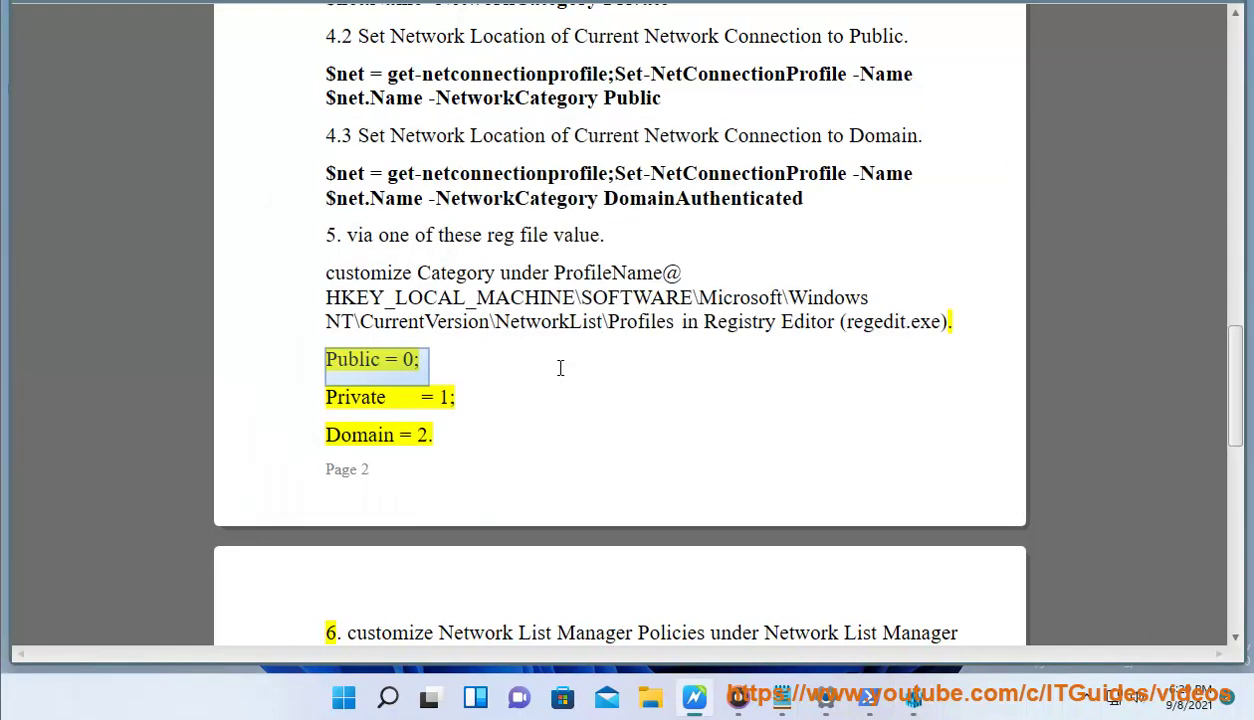
click(457, 443)
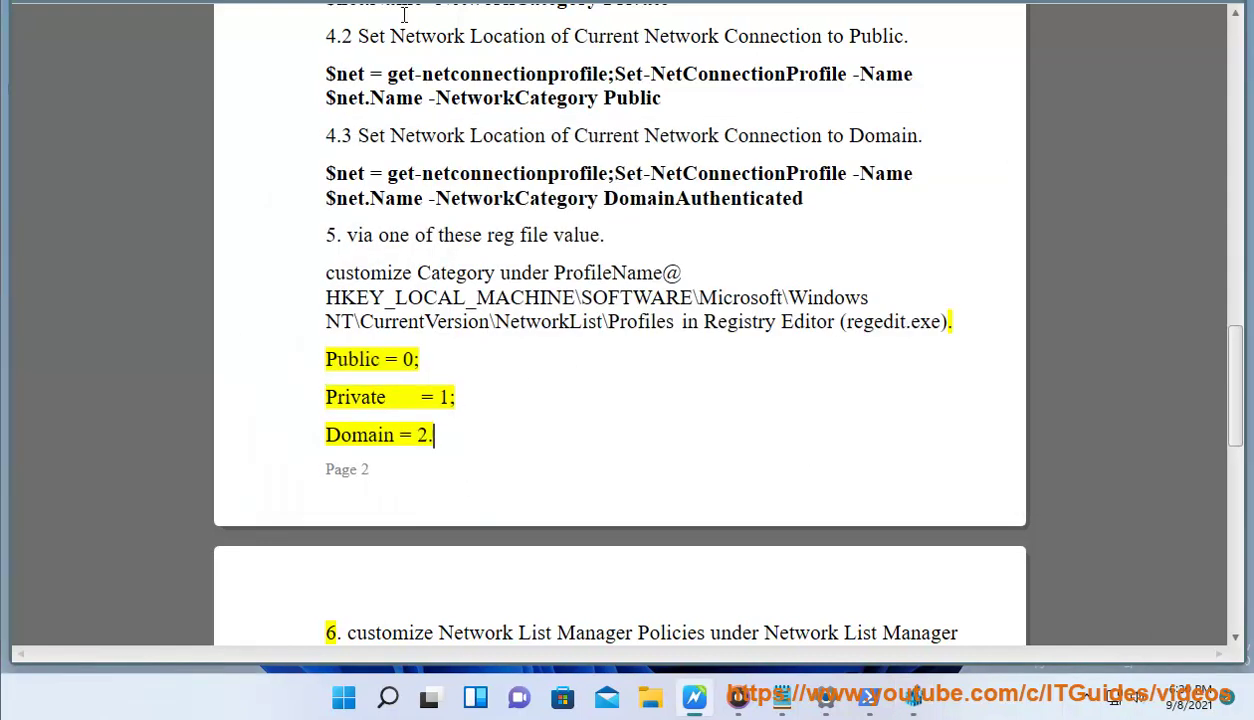